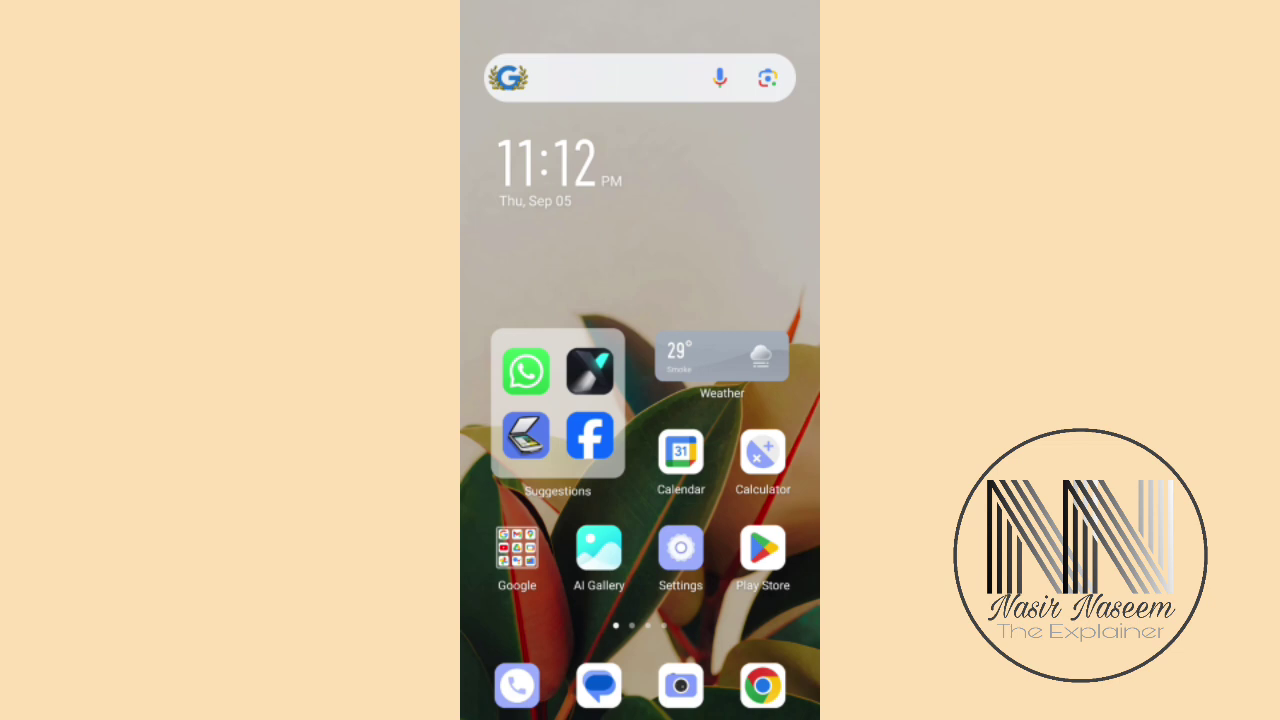
Step: Navigate Settings > Personalization > Desktop Setting to reach the Hidden Apps option
{"action": "left_click", "coordinate": [680, 548]}
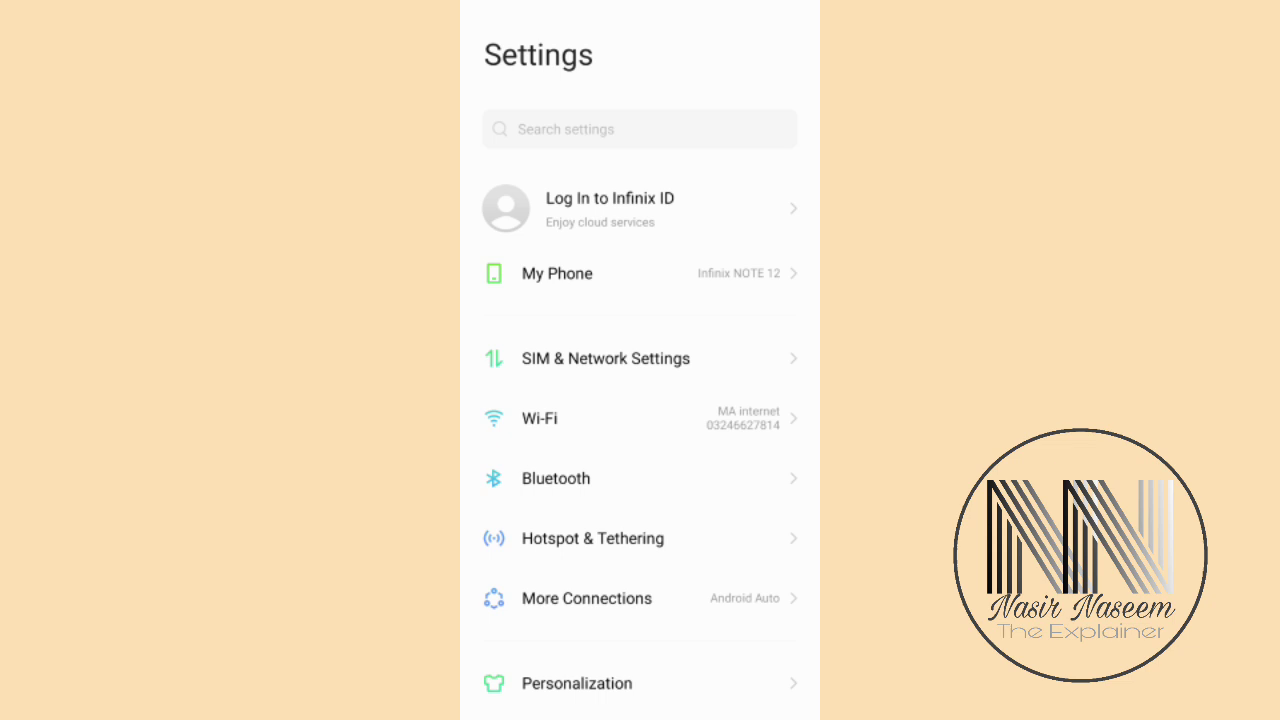
{"action": "left_click_drag", "start_coordinate": [680, 540], "coordinate": [706, 274]}
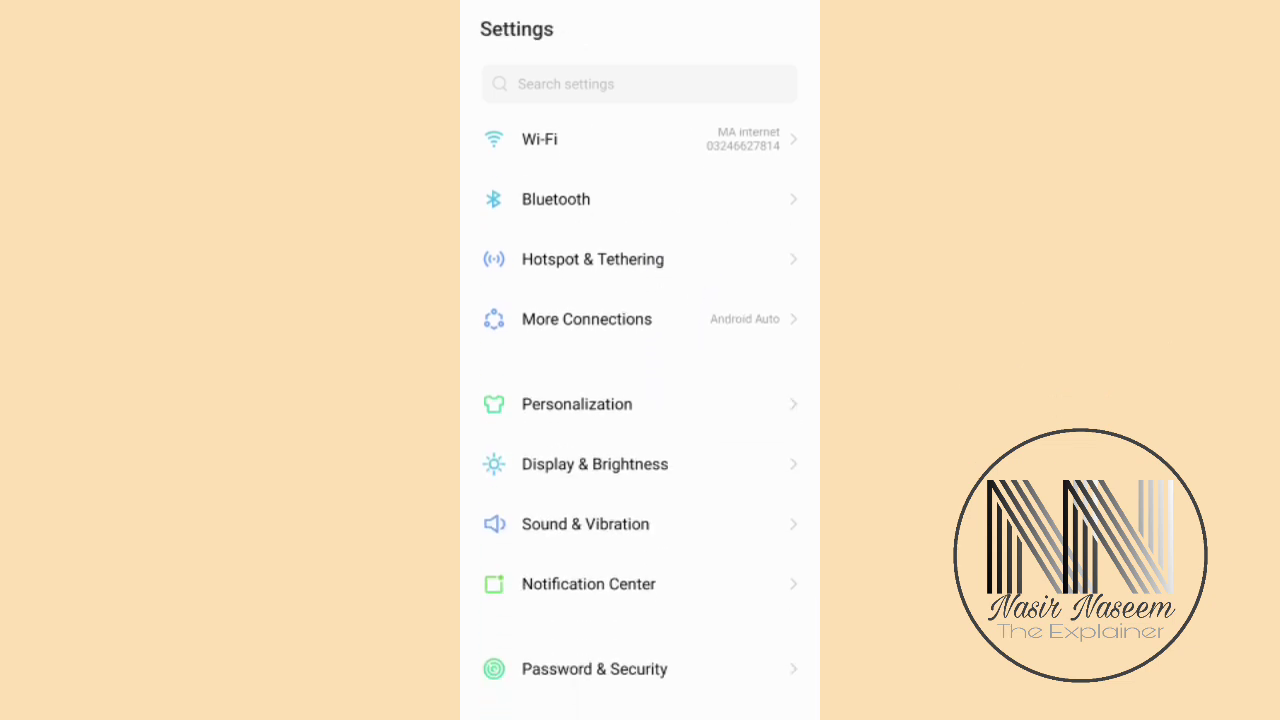
{"action": "left_click", "coordinate": [588, 410]}
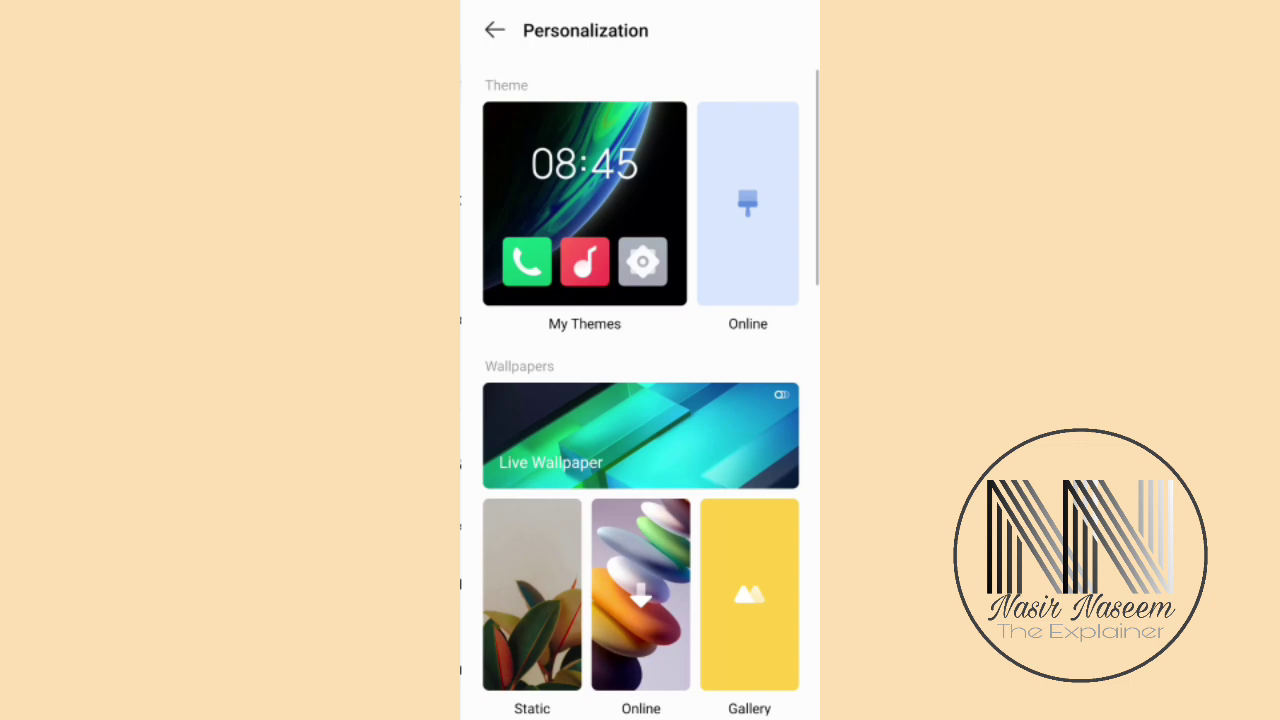
{"action": "left_click_drag", "start_coordinate": [690, 576], "coordinate": [712, 194]}
{"action": "left_click_drag", "start_coordinate": [684, 480], "coordinate": [680, 346]}
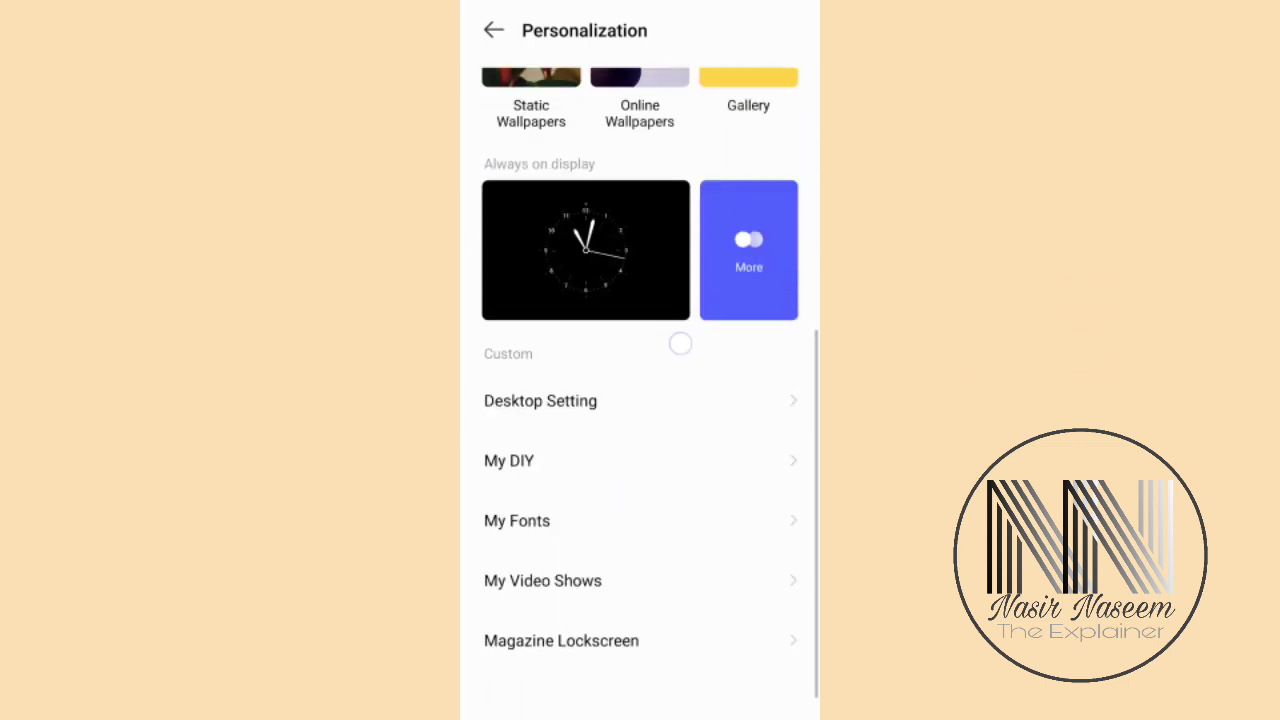
{"action": "mouse_move", "coordinate": [629, 379]}
{"action": "left_mouse_down"}
{"action": "mouse_move", "coordinate": [629, 531]}
{"action": "mouse_move", "coordinate": [631, 471]}
{"action": "left_mouse_up"}
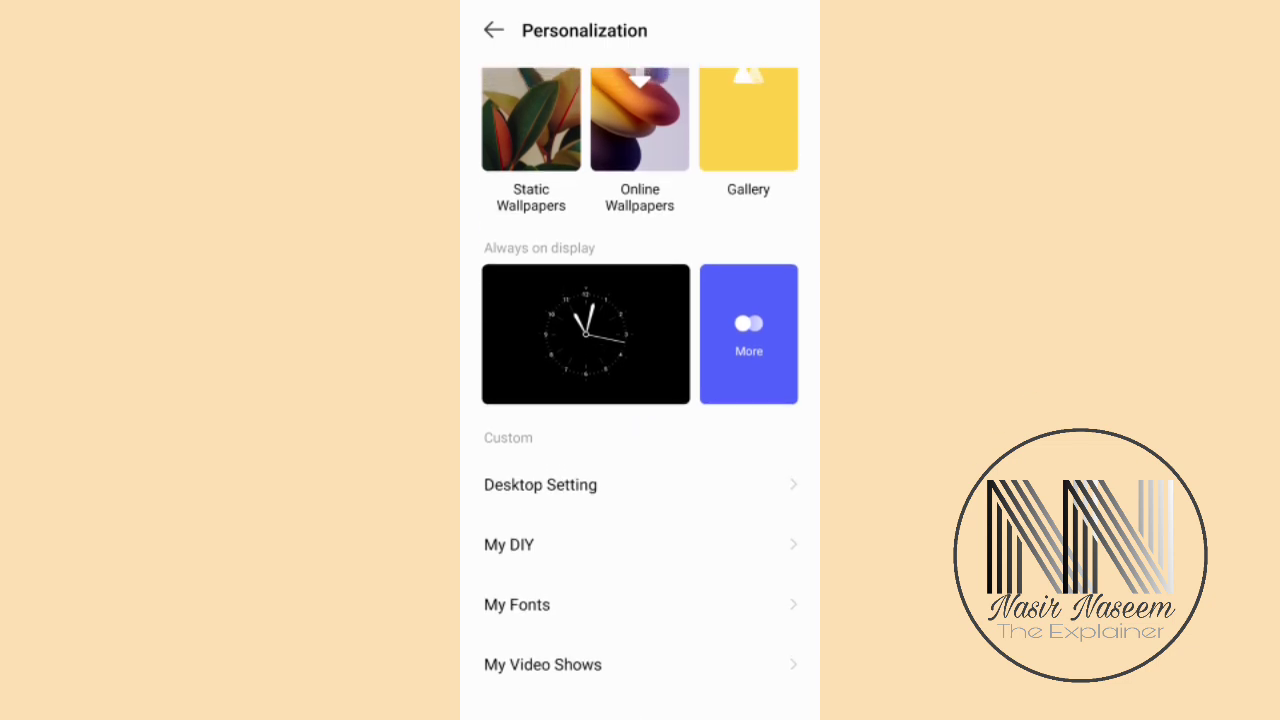
{"action": "left_click", "coordinate": [564, 482]}
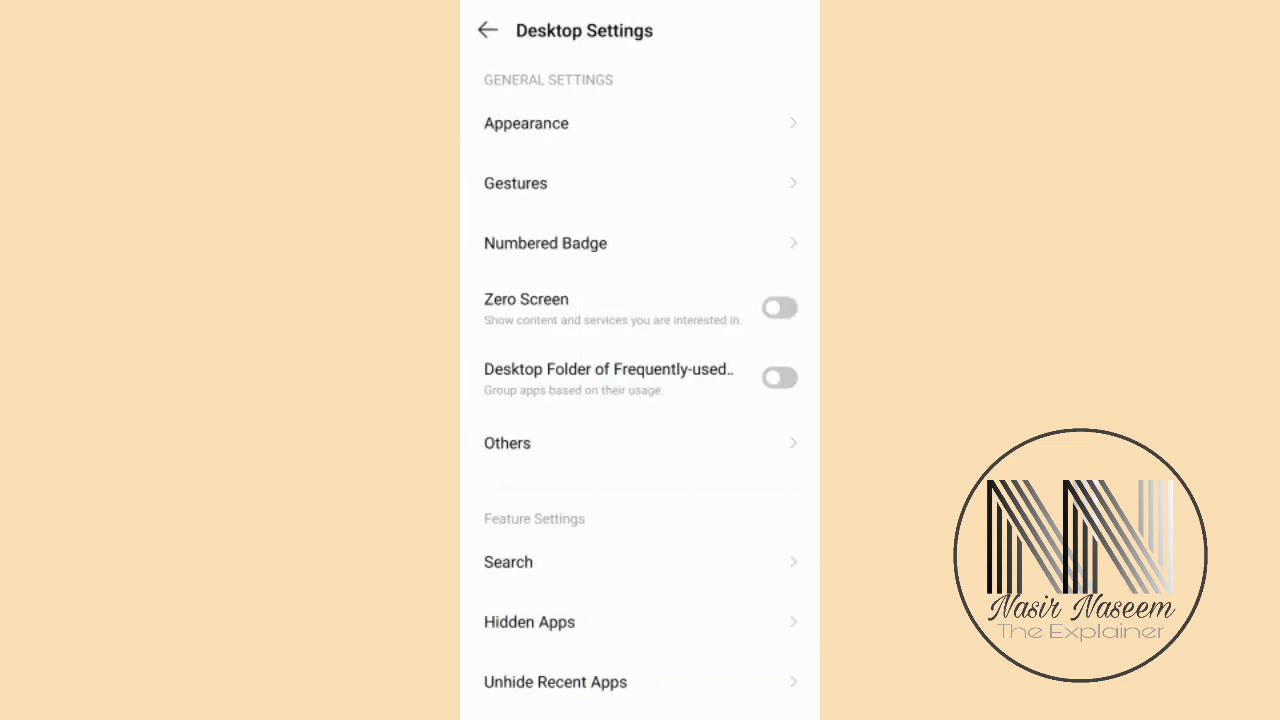
{"action": "left_click_drag", "start_coordinate": [646, 571], "coordinate": [680, 400]}
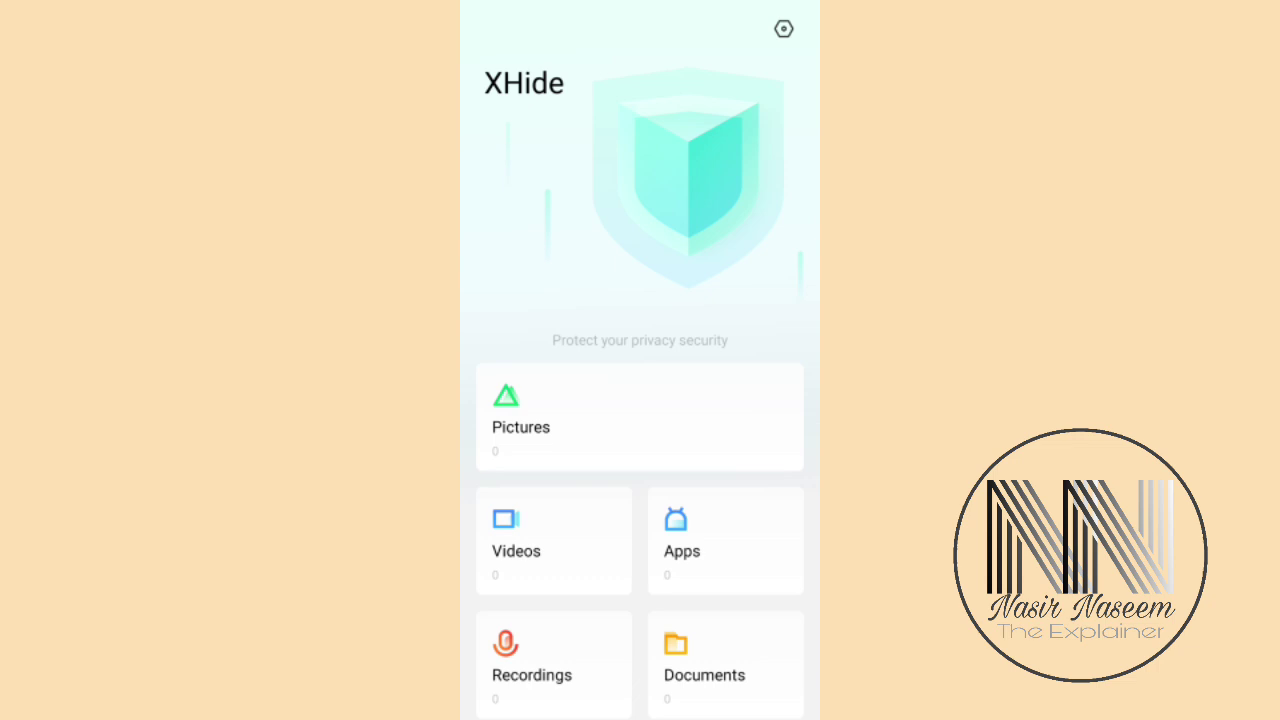
Step: Open XHide's Apps section to bring up the app picker
{"action": "left_click", "coordinate": [700, 540]}
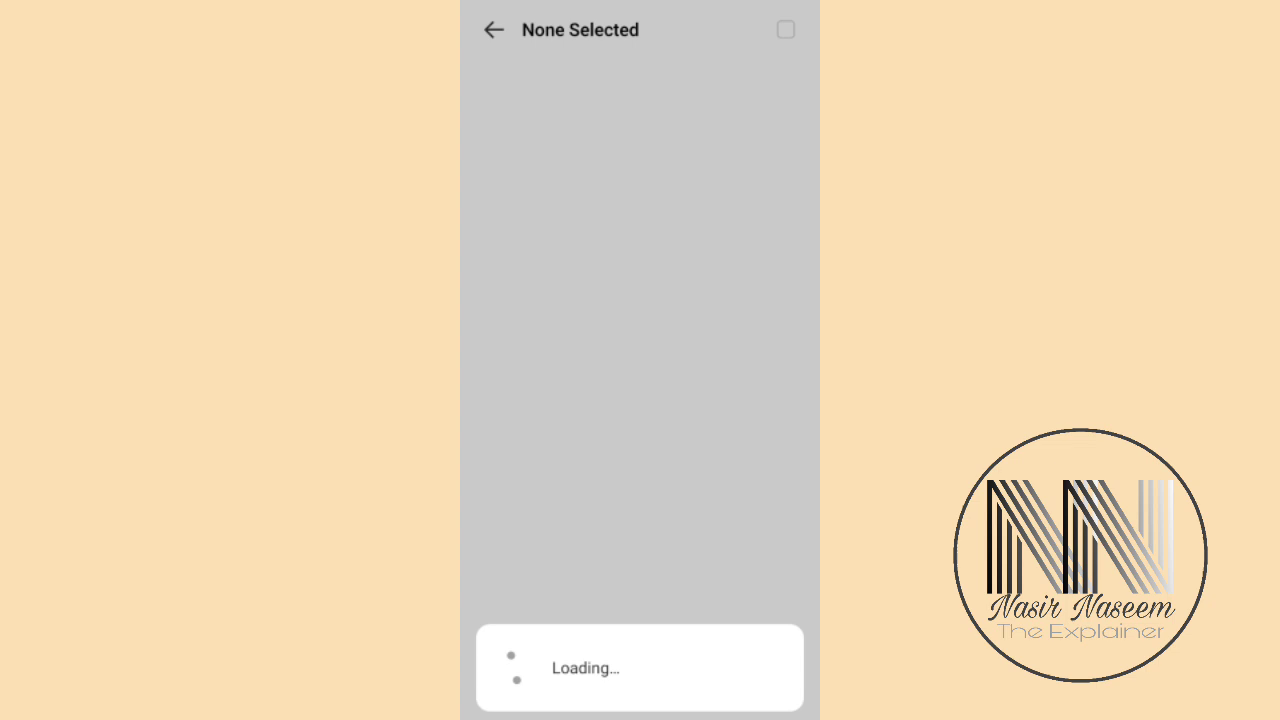
Step: Tick Candy Crush Saga, CapCut, ChatGPT and Click to chat, and confirm hiding them
{"action": "scroll", "coordinate": [694, 294], "scroll_direction": "down", "scroll_amount": 3}
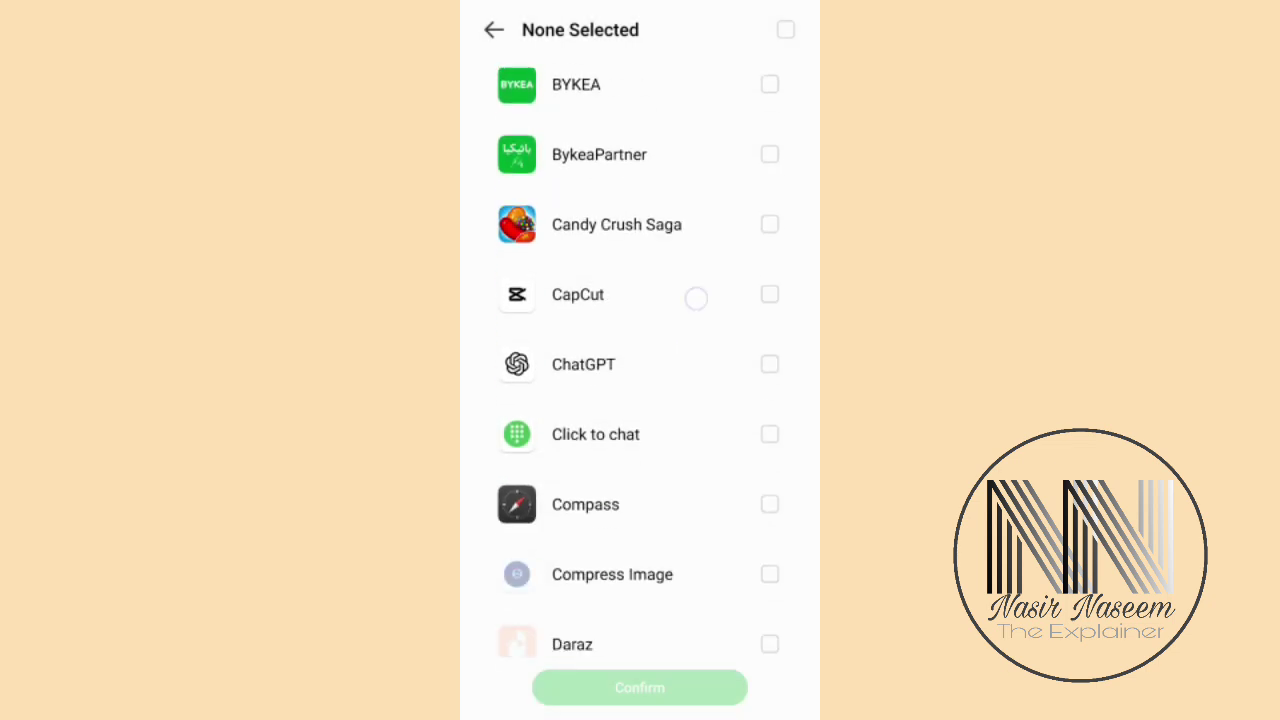
{"action": "scroll", "coordinate": [651, 466], "scroll_direction": "down", "scroll_amount": 10}
{"action": "scroll", "coordinate": [640, 360], "scroll_direction": "down", "scroll_amount": 6}
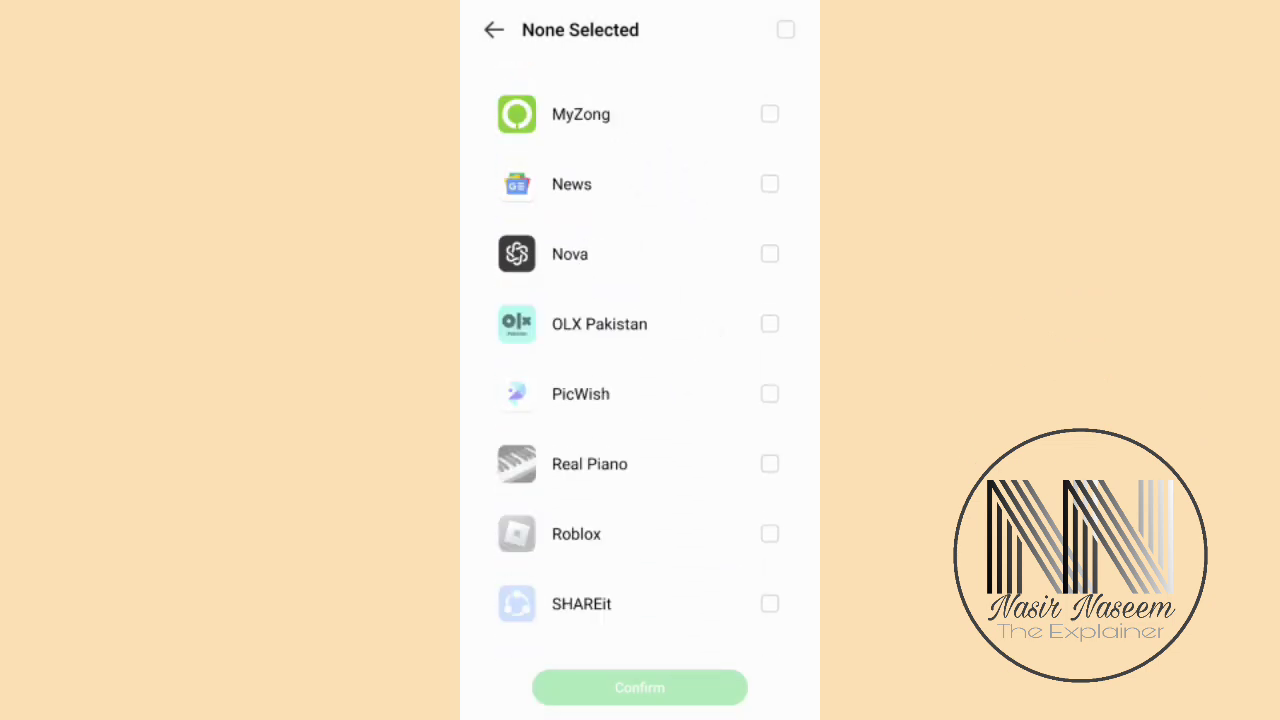
{"action": "scroll", "coordinate": [640, 360], "scroll_direction": "down", "scroll_amount": 3}
{"action": "scroll", "coordinate": [640, 360], "scroll_direction": "up", "scroll_amount": 15}
{"action": "left_click", "coordinate": [768, 188]}
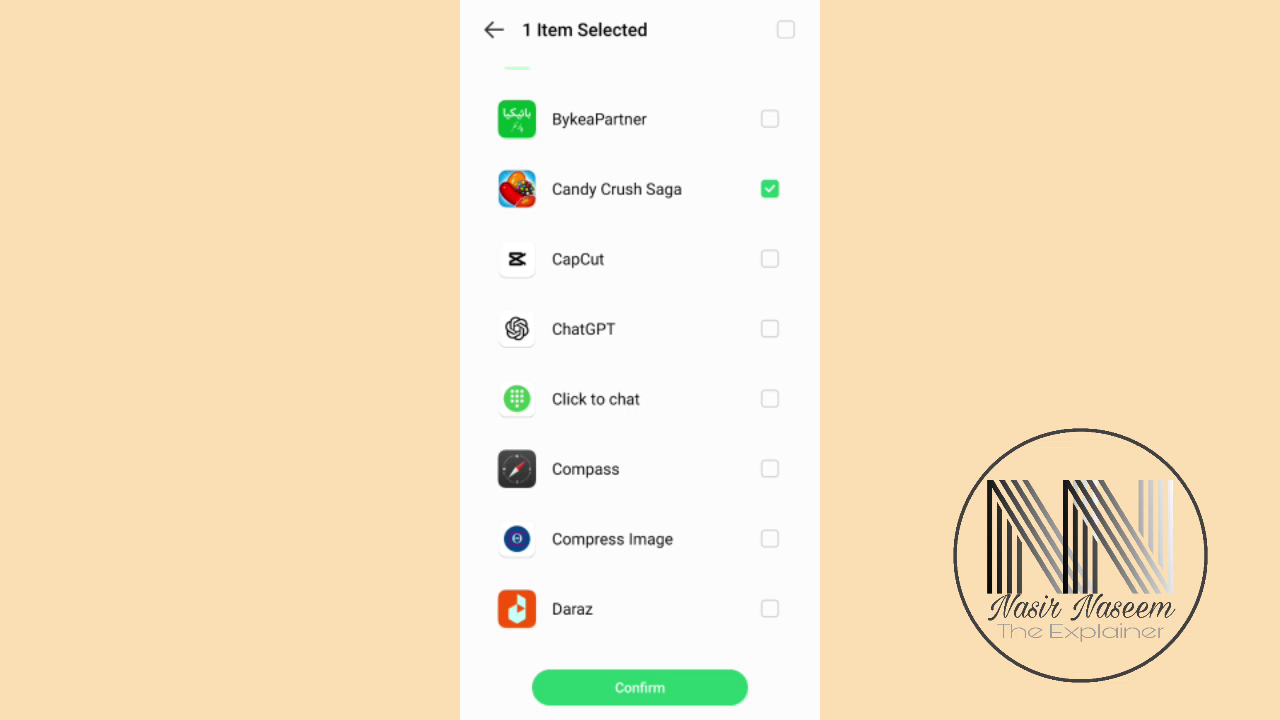
{"action": "left_click", "coordinate": [769, 259]}
{"action": "left_click", "coordinate": [769, 329]}
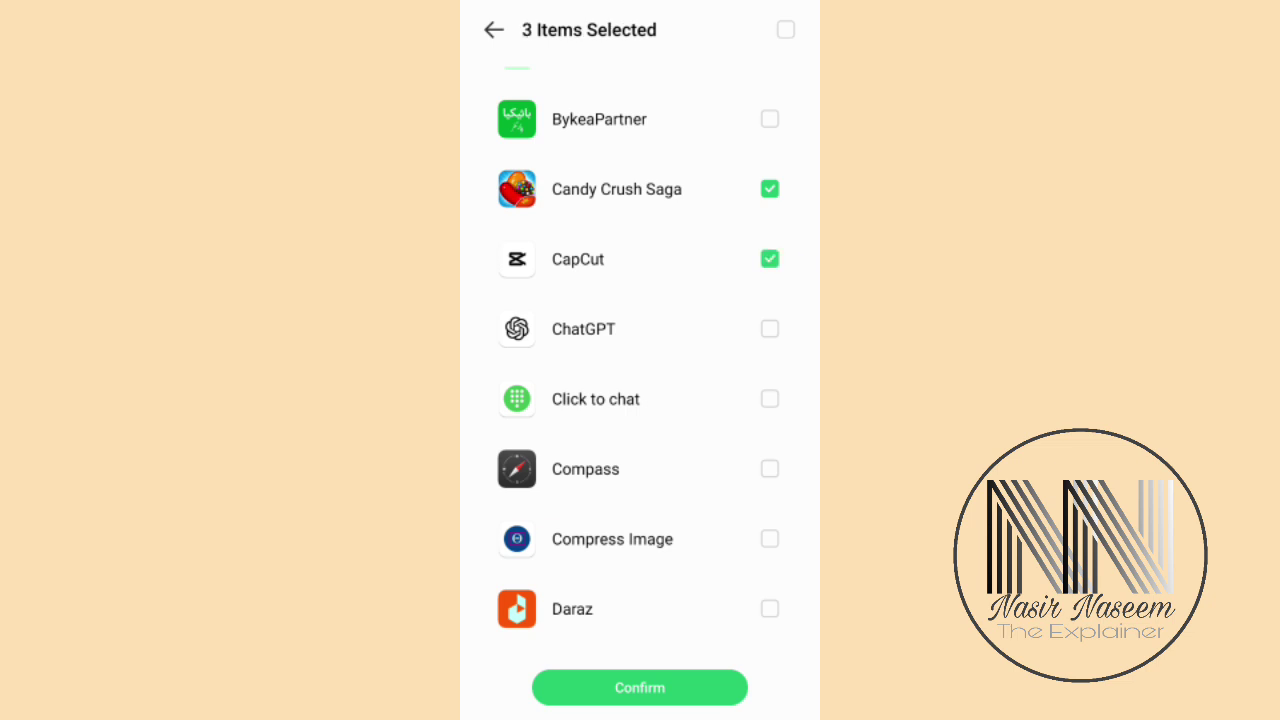
{"action": "scroll", "coordinate": [757, 271], "scroll_direction": "down", "scroll_amount": 2}
{"action": "left_click", "coordinate": [776, 289]}
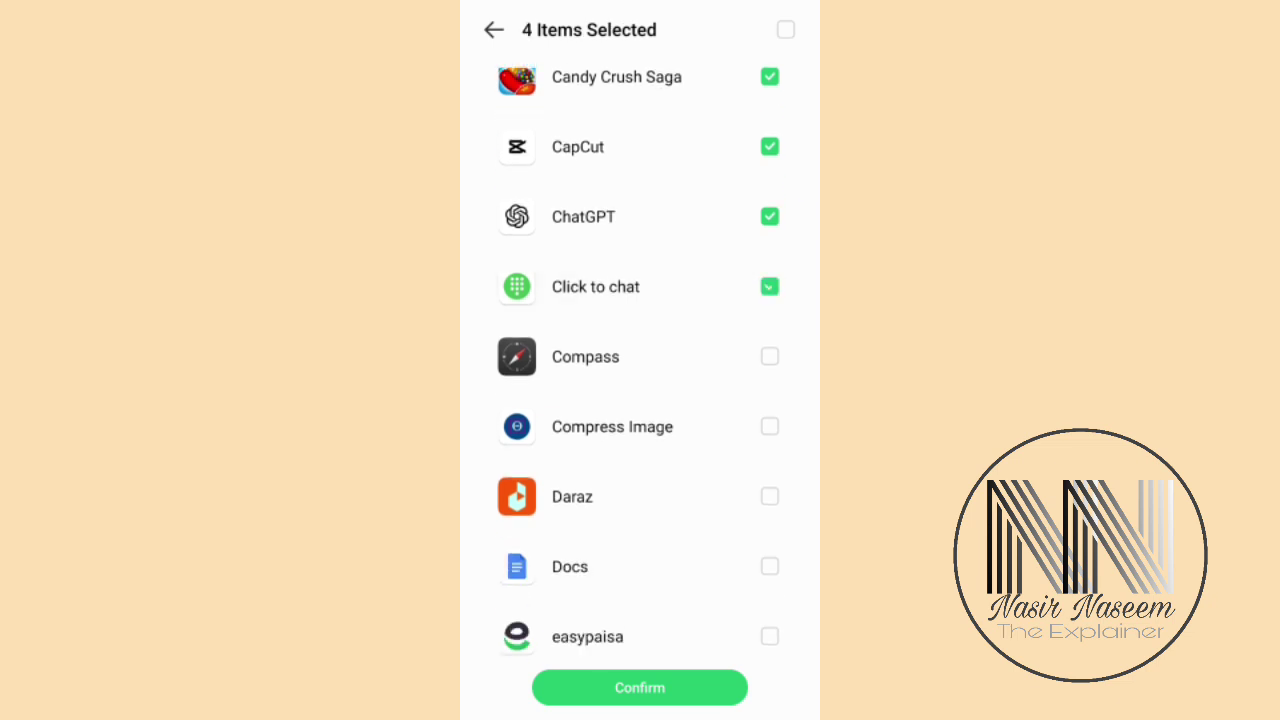
{"action": "left_click_drag", "start_coordinate": [692, 503], "coordinate": [700, 543]}
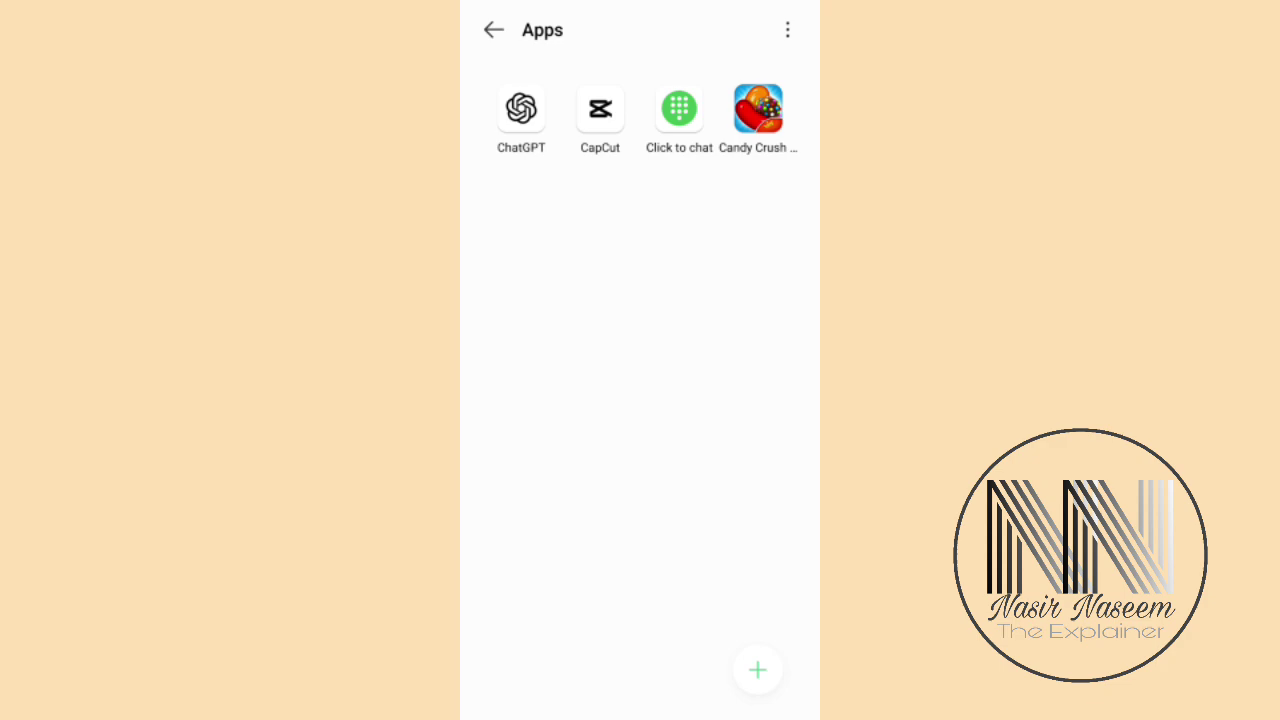
Step: Leave XHide for the home screen and pull up the app drawer
{"action": "left_click", "coordinate": [493, 30]}
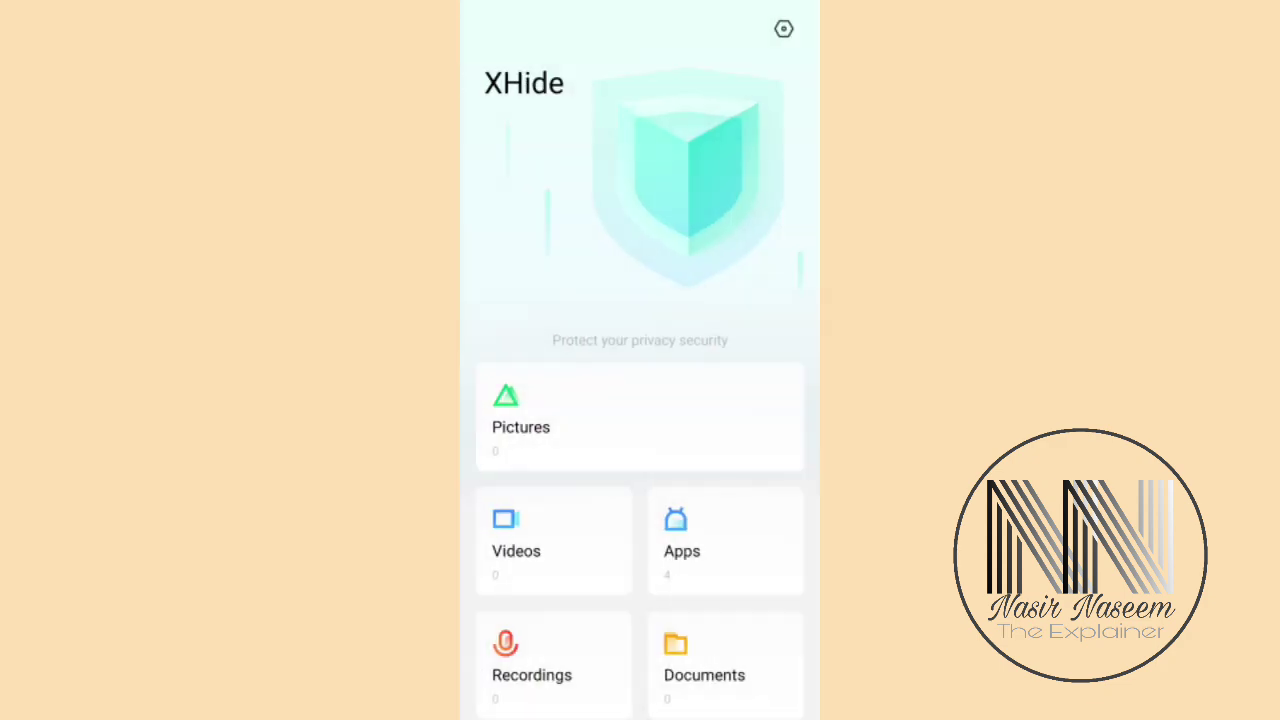
{"action": "key", "text": "Escape"}
{"action": "left_click_drag", "start_coordinate": [680, 546], "coordinate": [680, 250]}
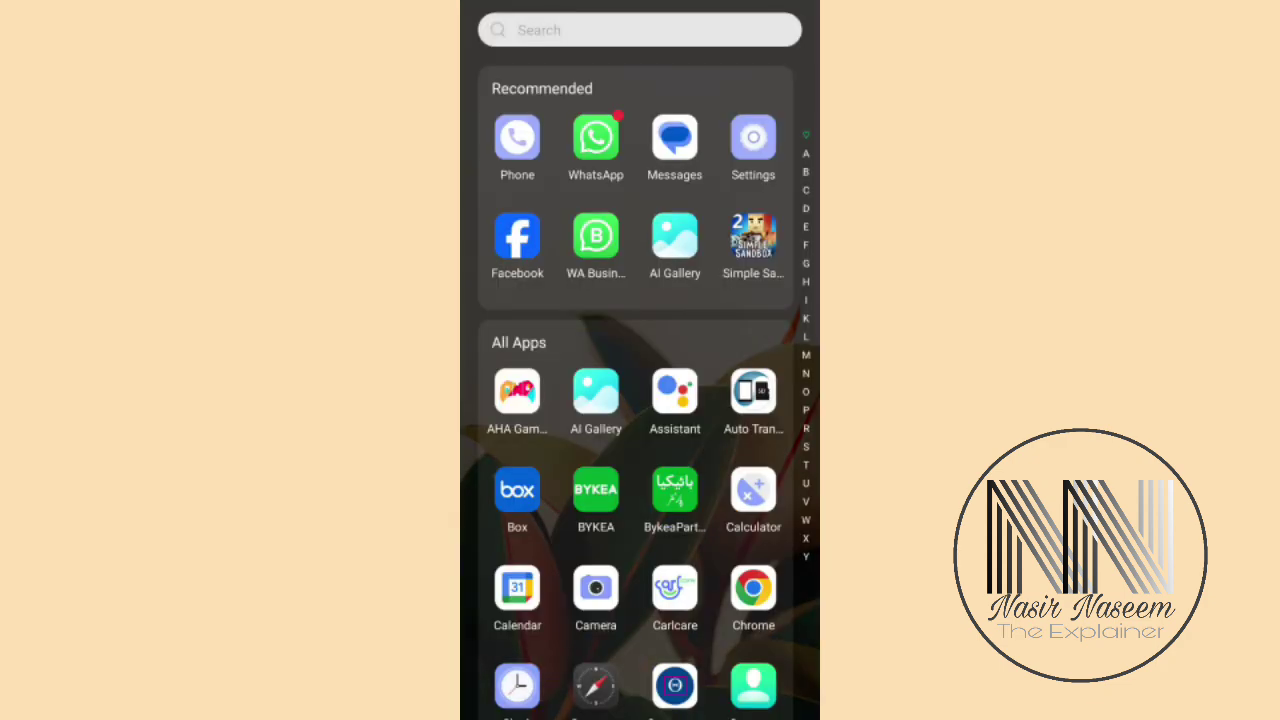
{"action": "mouse_move", "coordinate": [706, 540]}
{"action": "left_mouse_down"}
{"action": "mouse_move", "coordinate": [706, 434]}
{"action": "mouse_move", "coordinate": [691, 640]}
{"action": "left_mouse_up"}
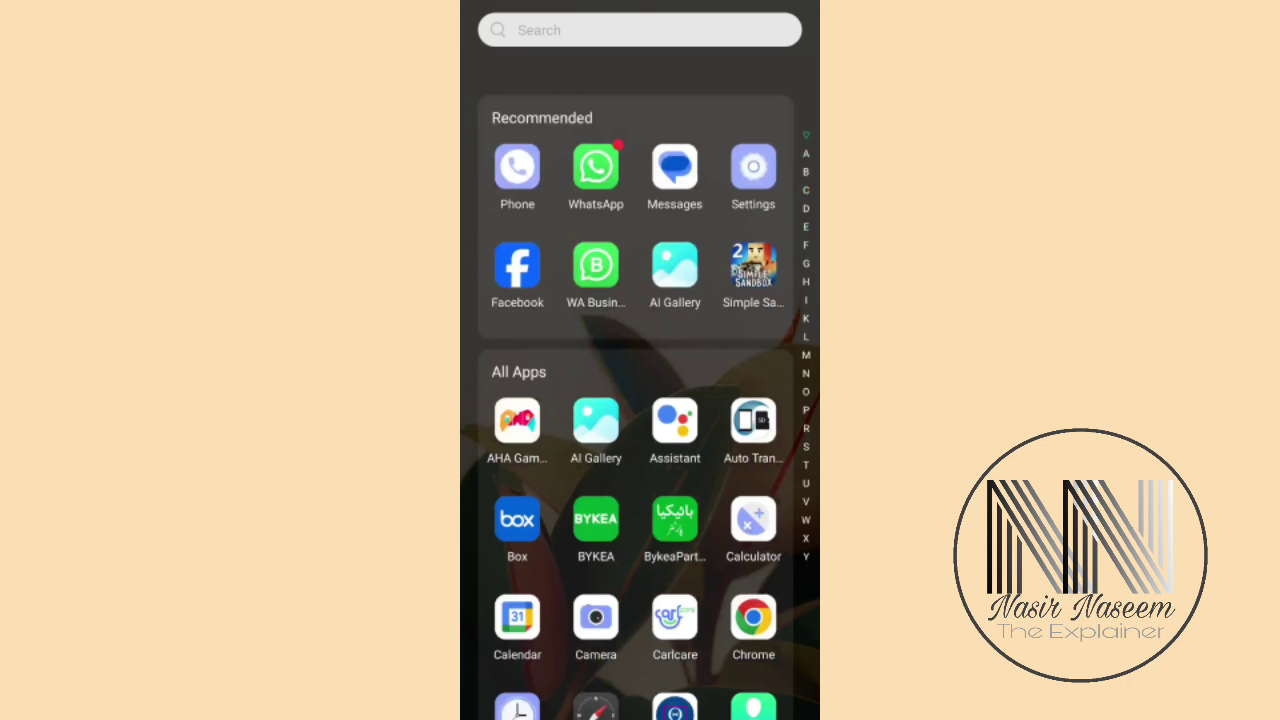
Step: Search the app drawer for 'Candy', see no result, then clear it and return home
{"action": "left_click", "coordinate": [668, 27]}
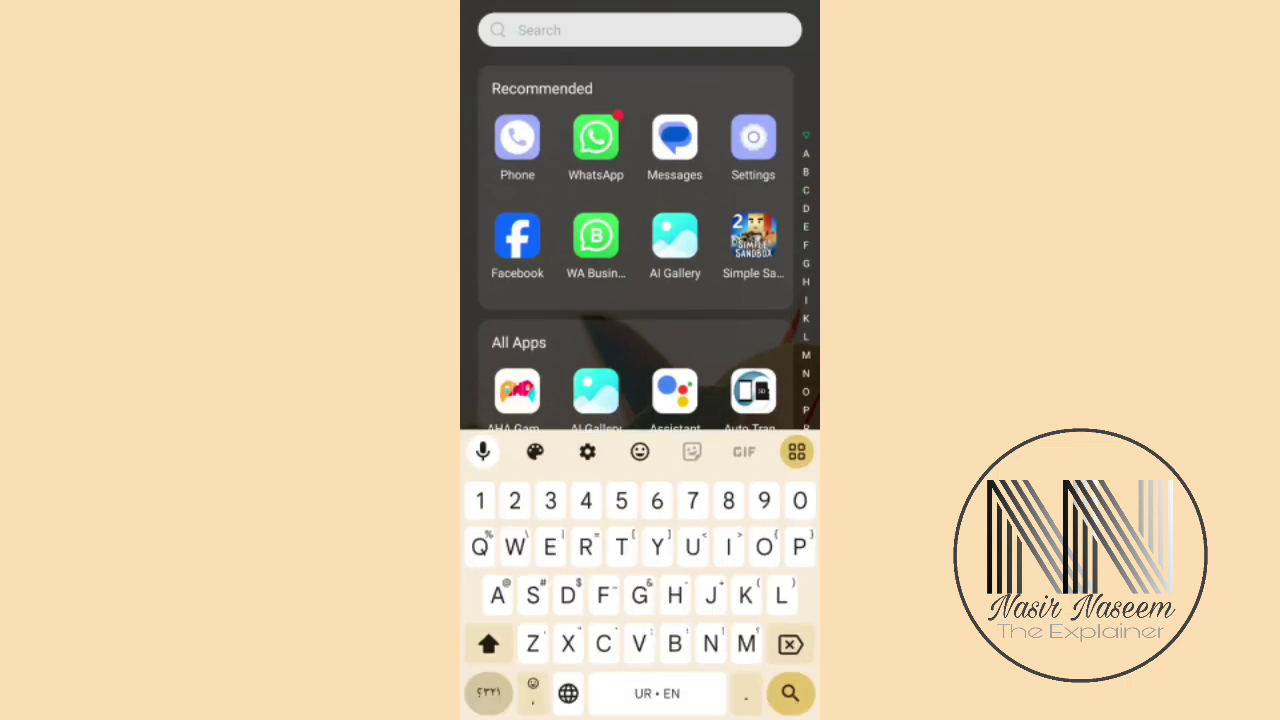
{"action": "type", "text": "Candy"}
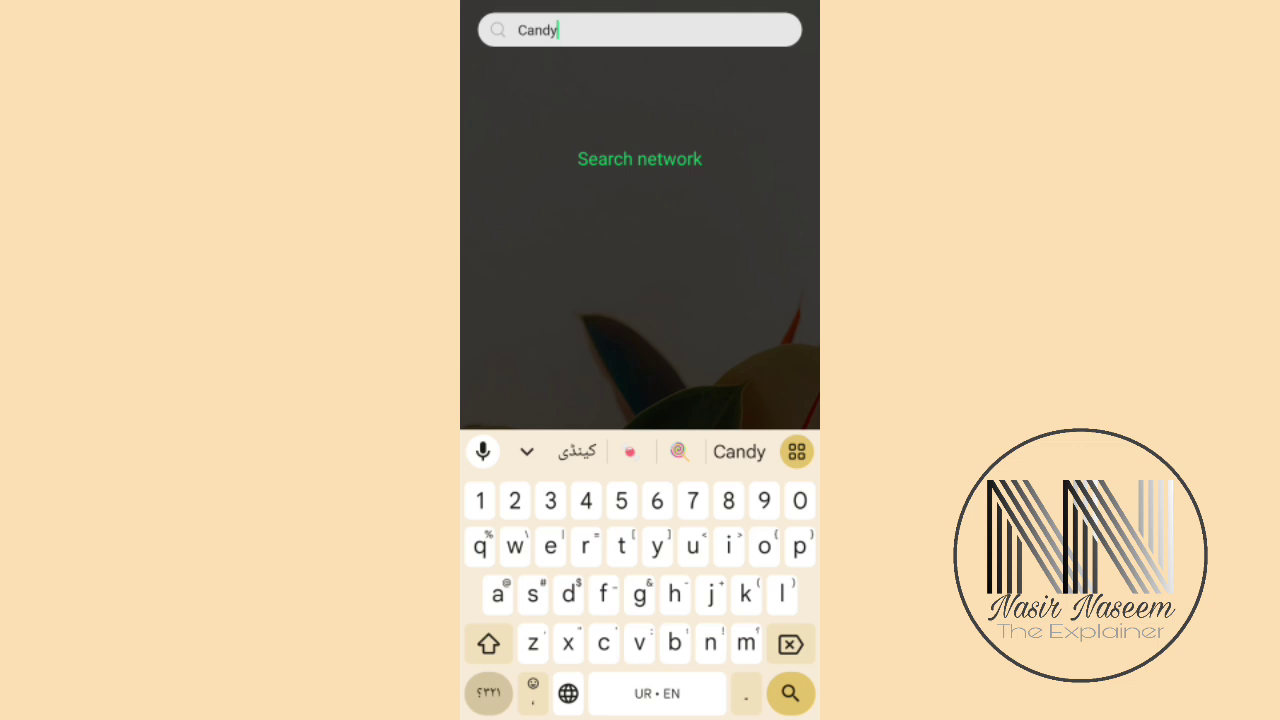
{"action": "left_click", "coordinate": [568, 693]}
{"action": "left_click", "coordinate": [488, 643]}
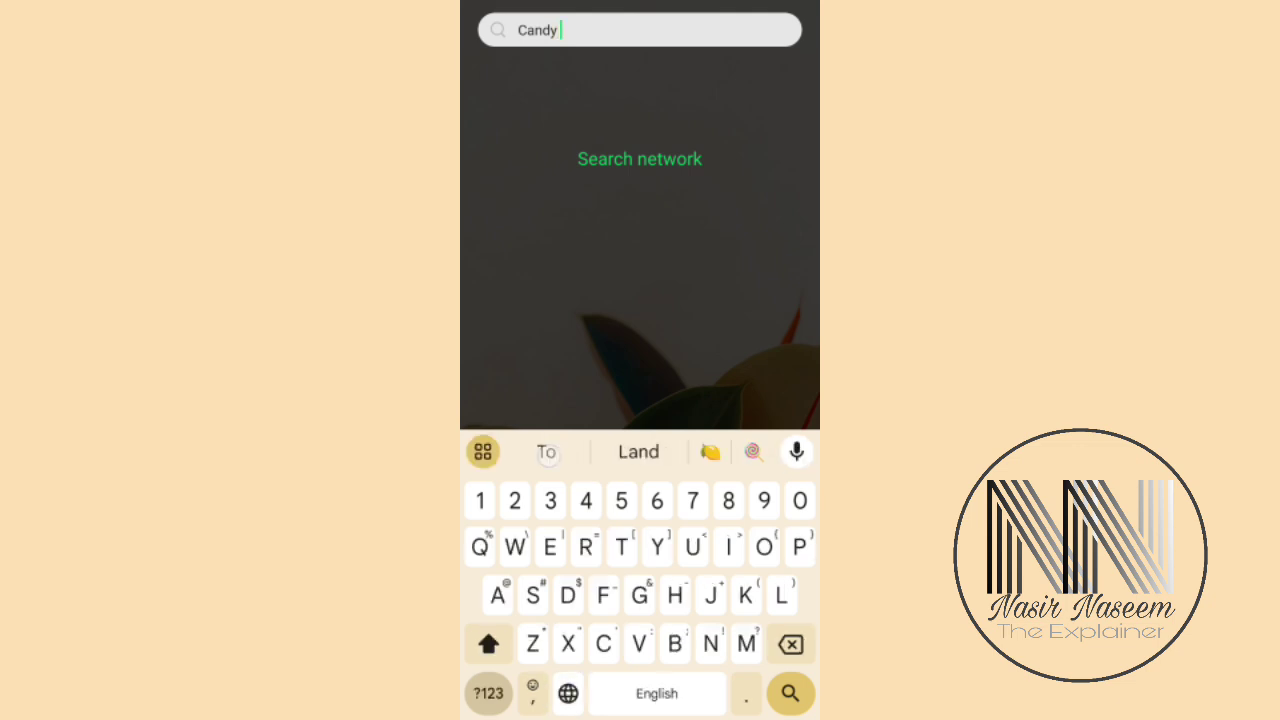
{"action": "left_click", "coordinate": [488, 643]}
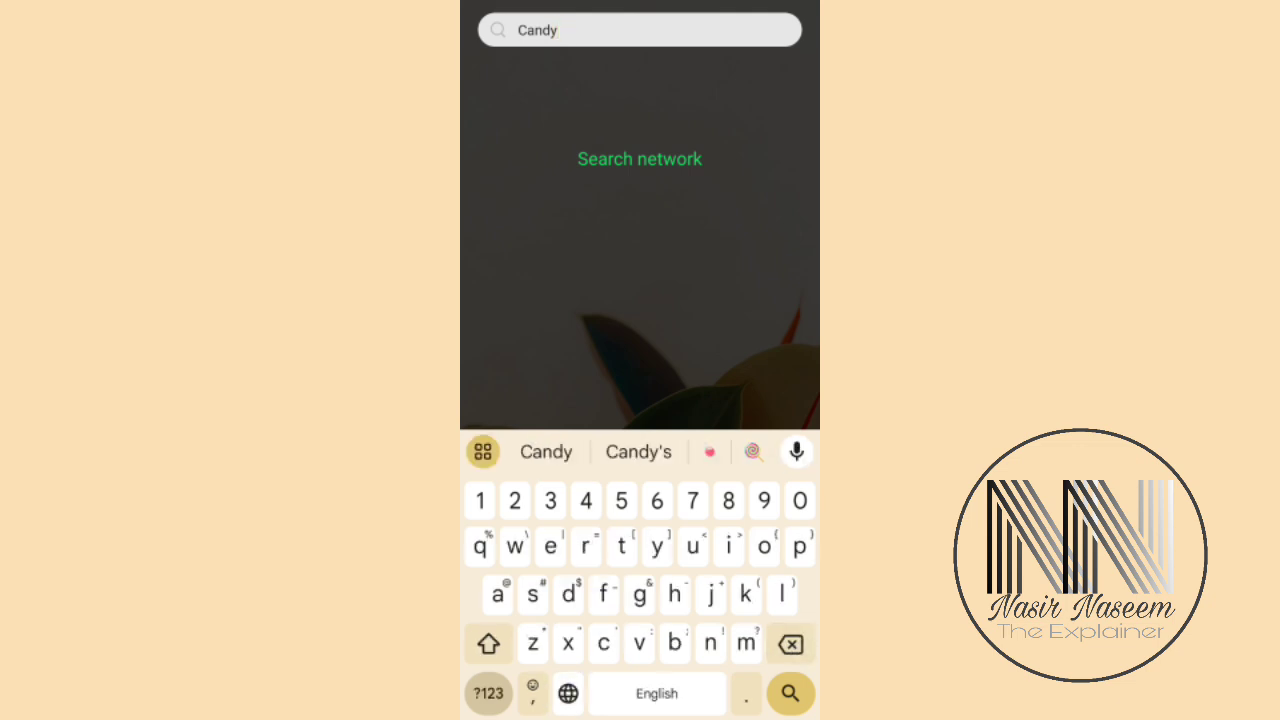
{"action": "key", "text": "BackSpace"}
{"action": "key", "text": "BackSpace"}
{"action": "key", "text": "BackSpace"}
{"action": "key", "text": "BackSpace"}
{"action": "key", "text": "BackSpace"}
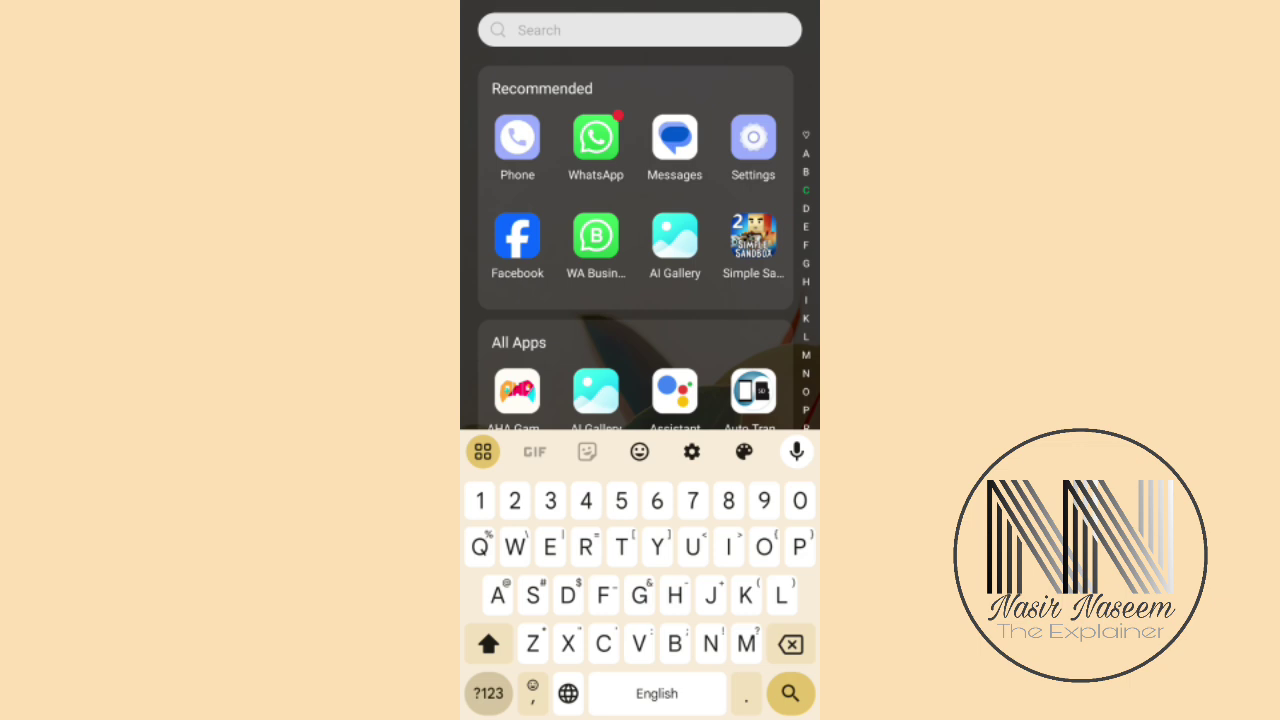
{"action": "key", "text": "Escape"}
{"action": "key", "text": "Escape"}
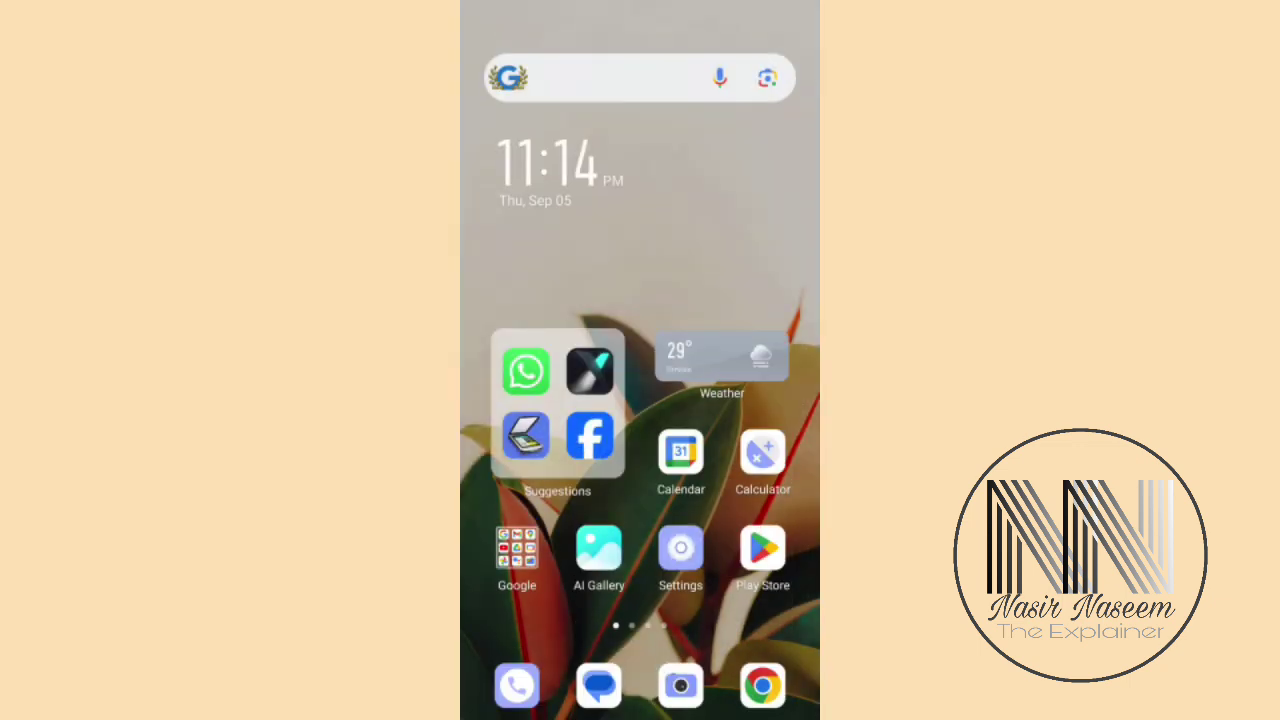
Step: Return through Settings > Personalization > Desktop Setting to XHide's list of hidden apps
{"action": "left_click", "coordinate": [680, 548]}
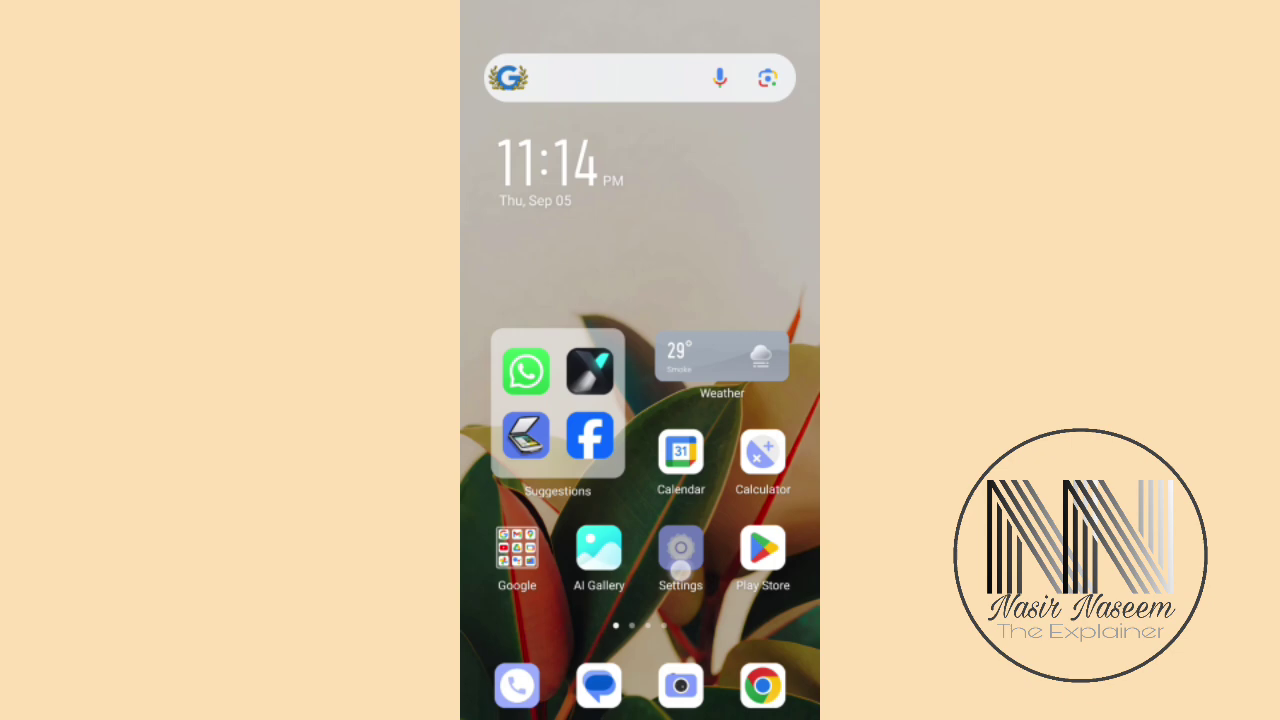
{"action": "scroll", "coordinate": [640, 388], "scroll_direction": "down", "scroll_amount": 10}
{"action": "scroll", "coordinate": [654, 346], "scroll_direction": "up", "scroll_amount": 1}
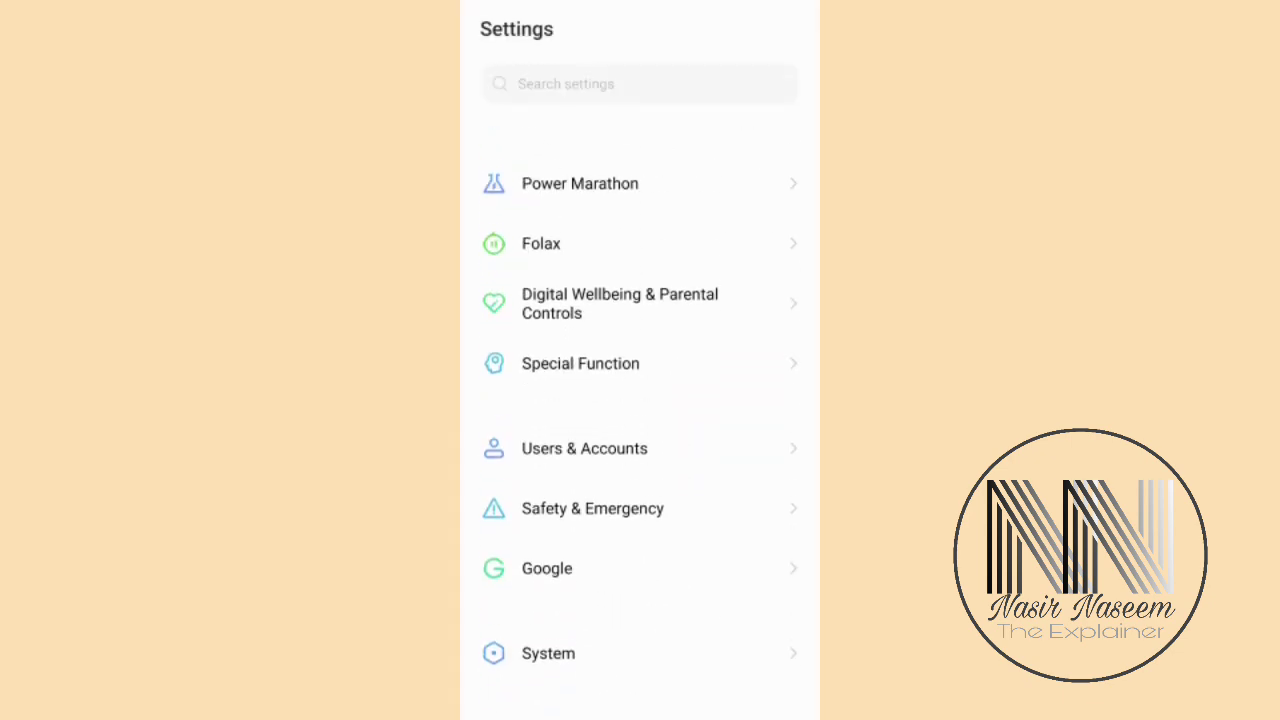
{"action": "scroll", "coordinate": [654, 346], "scroll_direction": "up", "scroll_amount": 10}
{"action": "scroll", "coordinate": [686, 437], "scroll_direction": "down", "scroll_amount": 1}
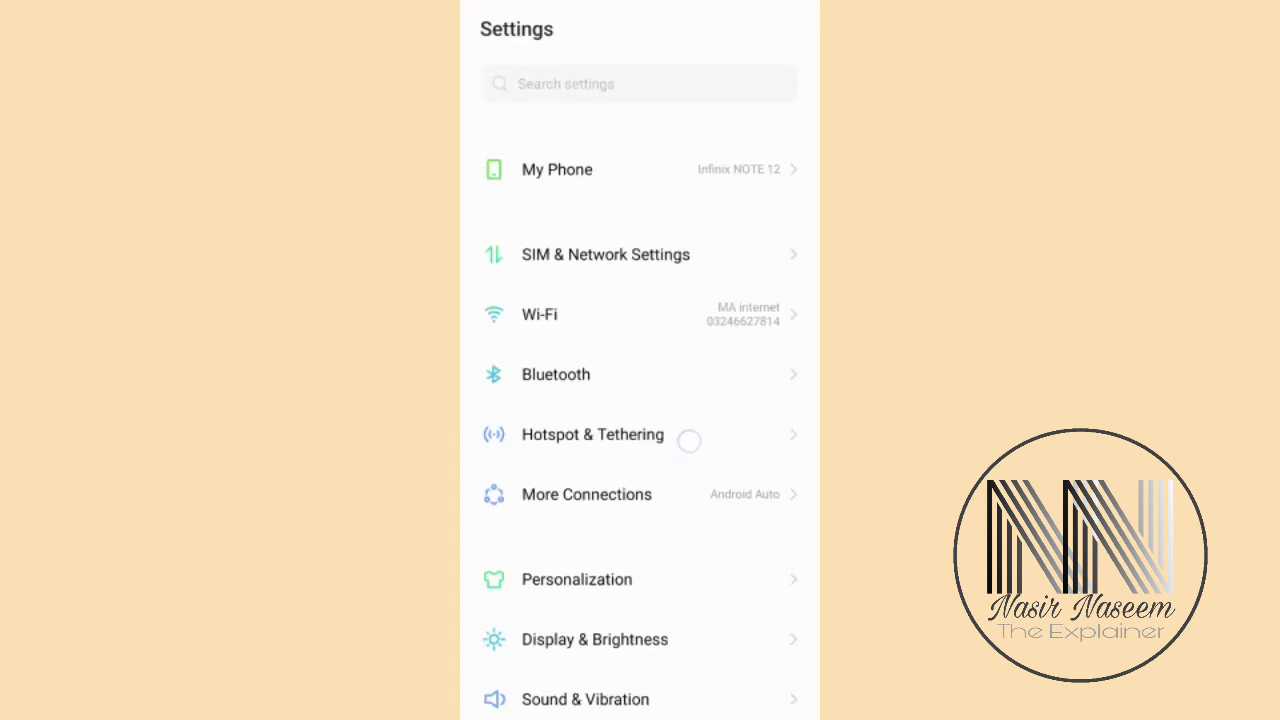
{"action": "left_click", "coordinate": [580, 576]}
{"action": "scroll", "coordinate": [640, 400], "scroll_direction": "down", "scroll_amount": 5}
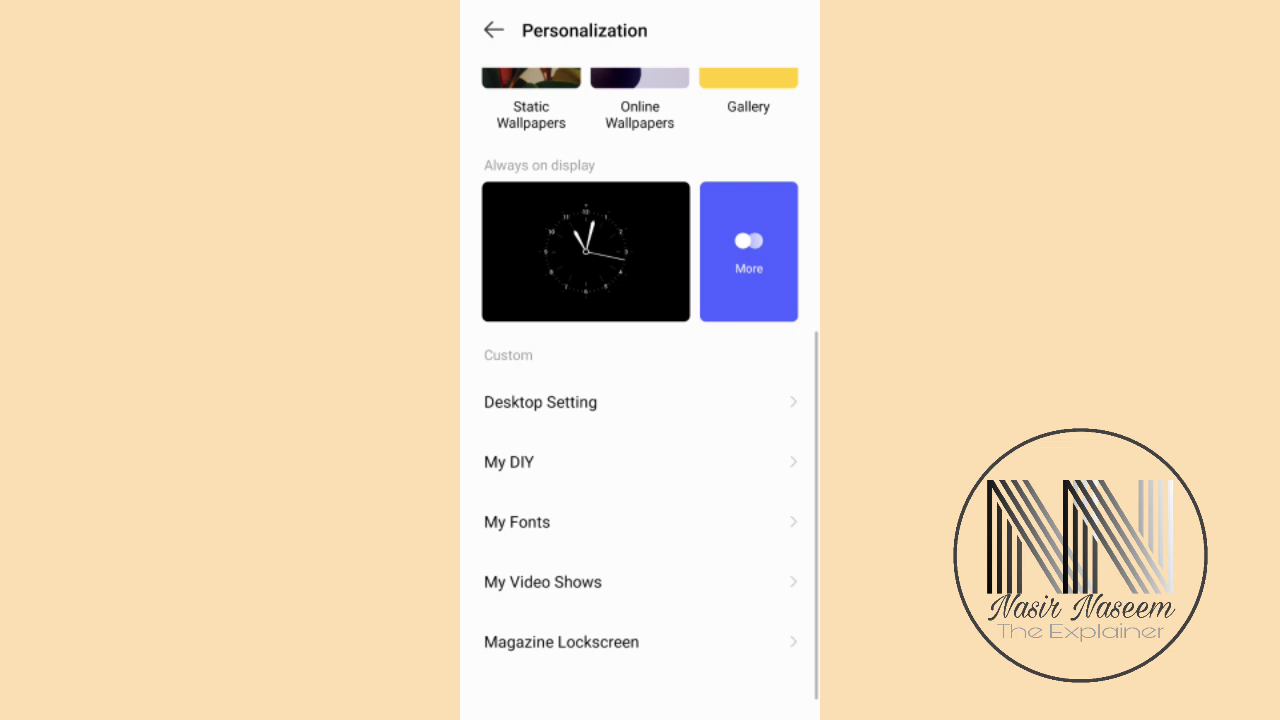
{"action": "left_click", "coordinate": [555, 417]}
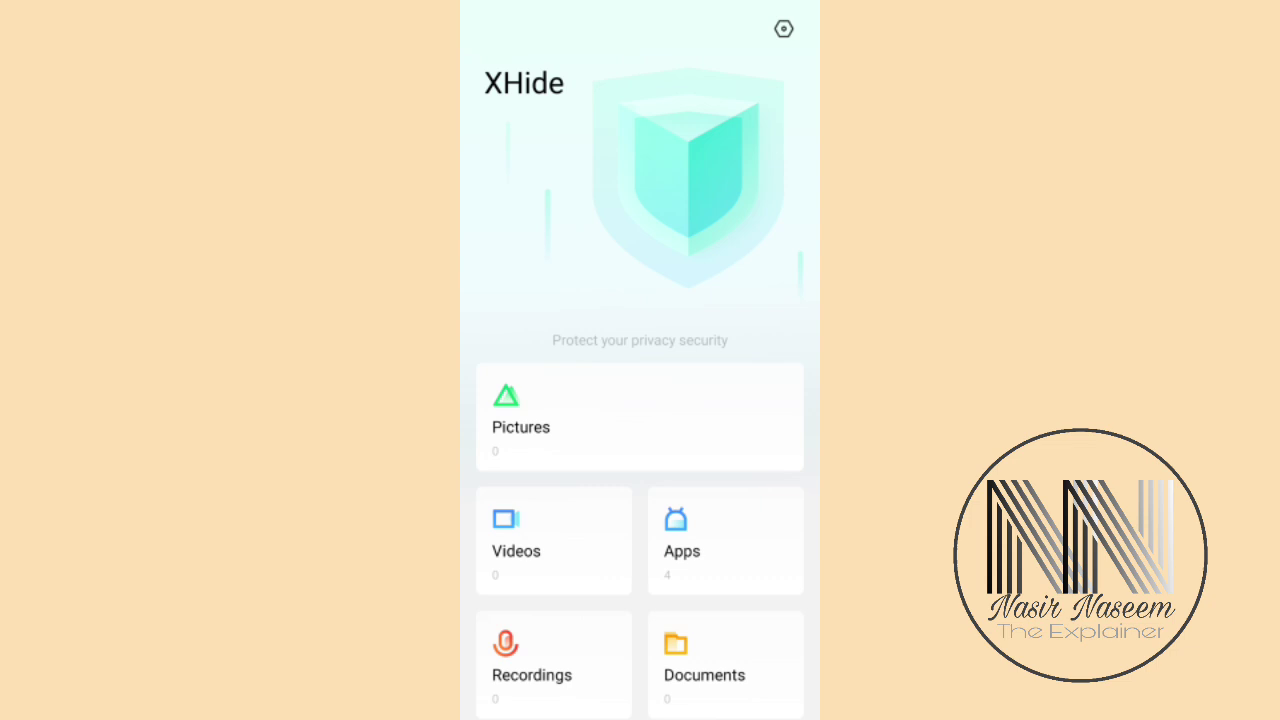
{"action": "left_click", "coordinate": [712, 545]}
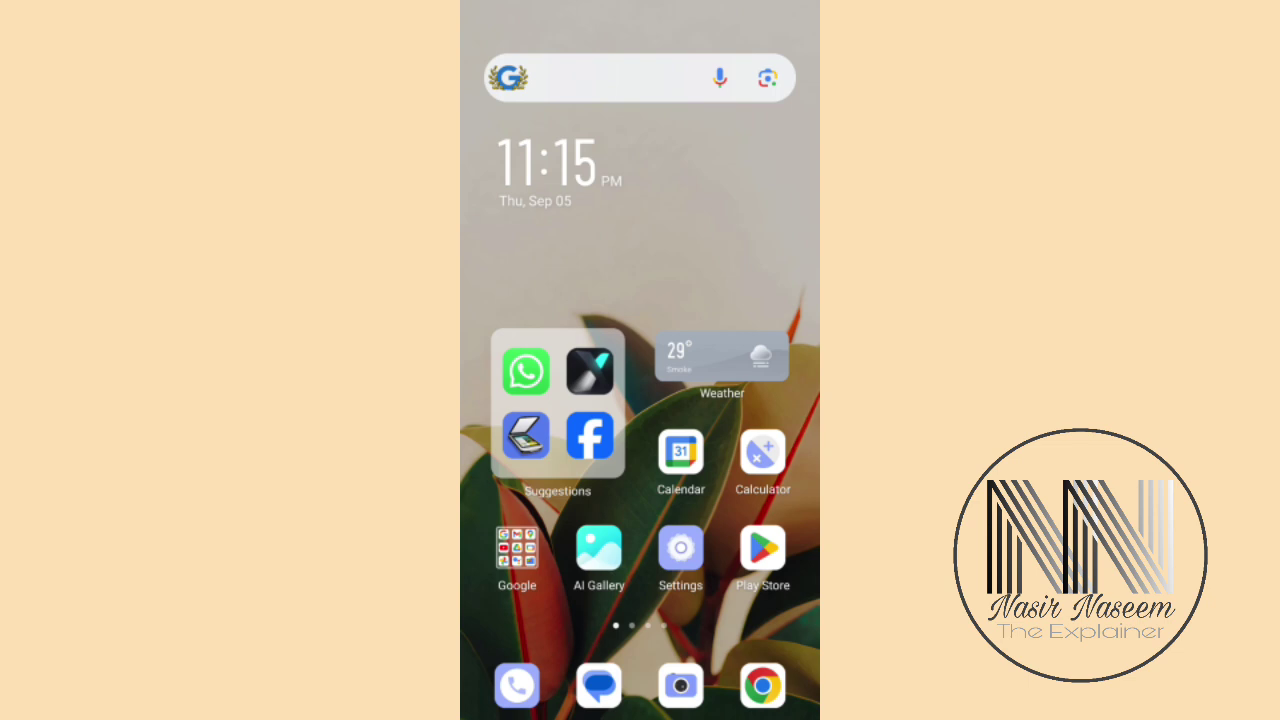
Step: Reach XHide via the home-screen edit mode's launcher settings and Hidden Apps
{"action": "left_click", "coordinate": [747, 261]}
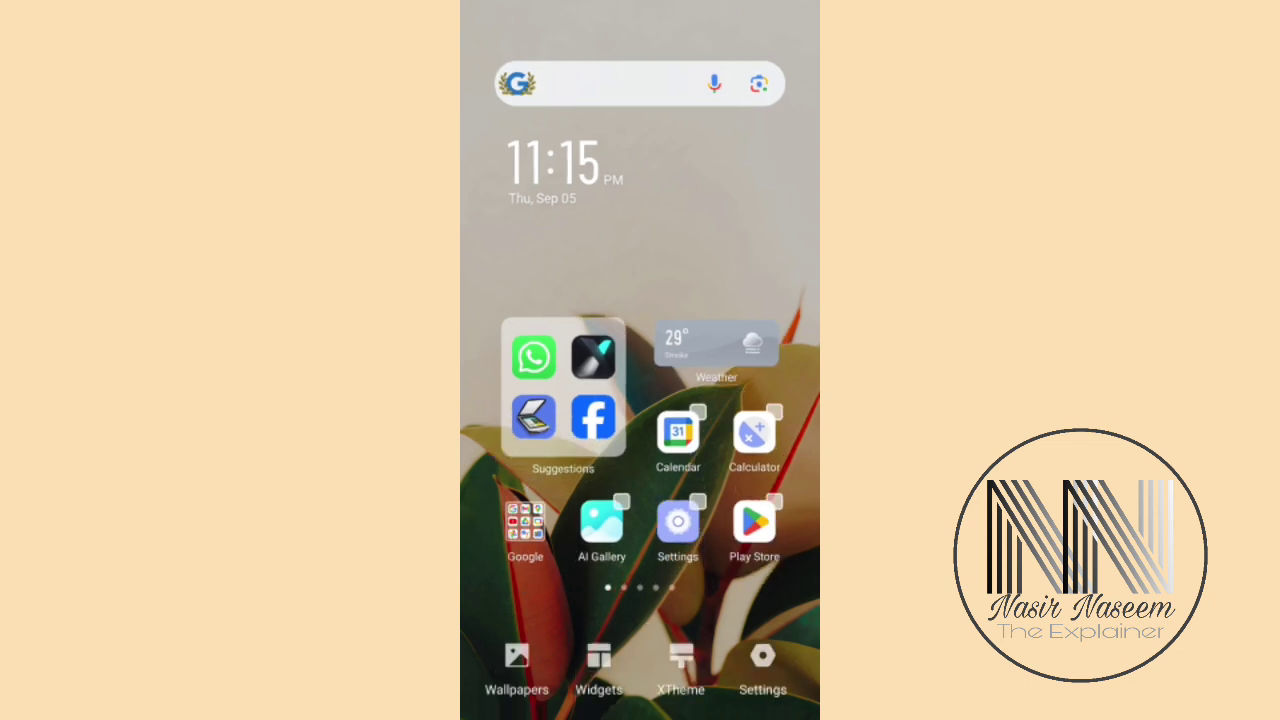
{"action": "left_click", "coordinate": [762, 665]}
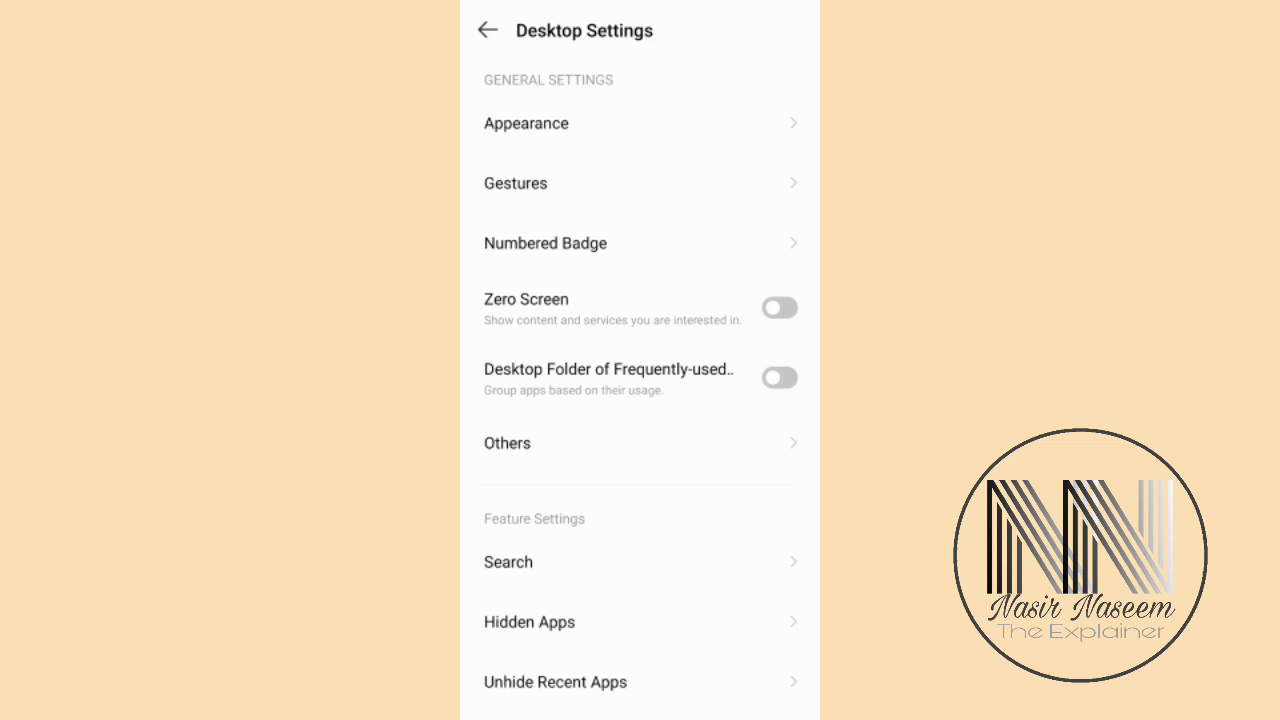
{"action": "left_click_drag", "start_coordinate": [660, 590], "coordinate": [660, 463]}
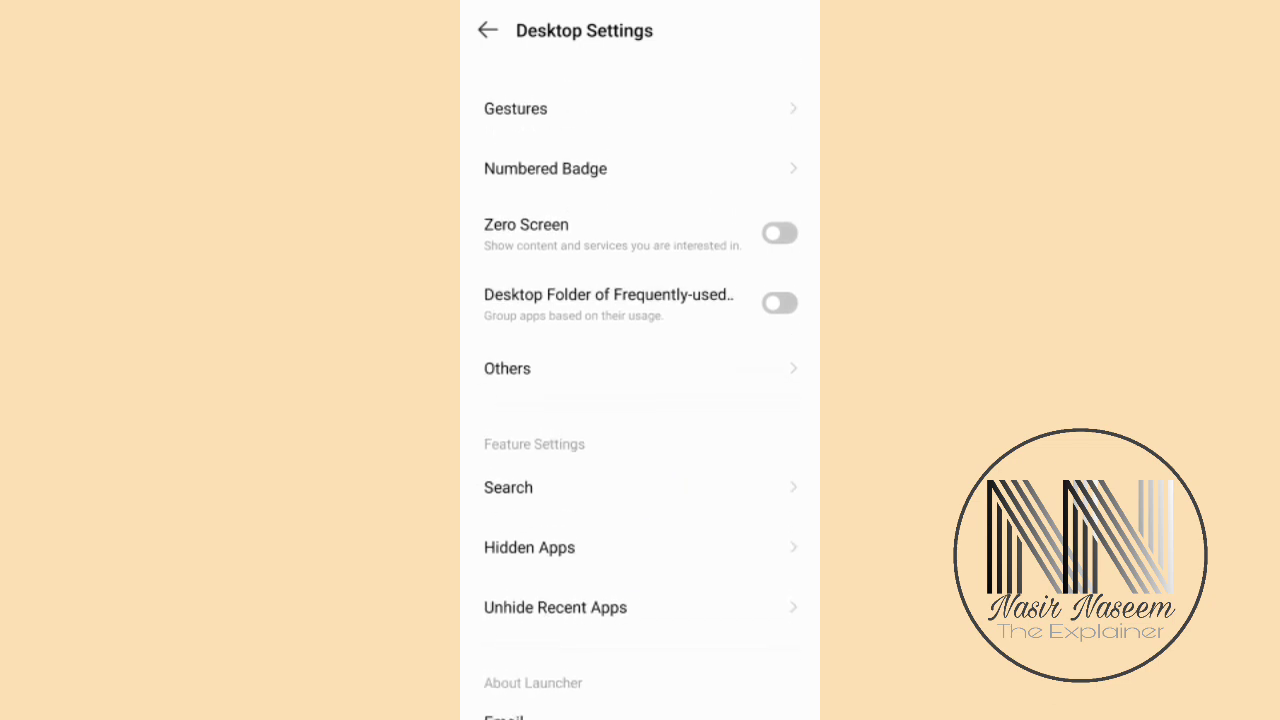
{"action": "left_click", "coordinate": [545, 558]}
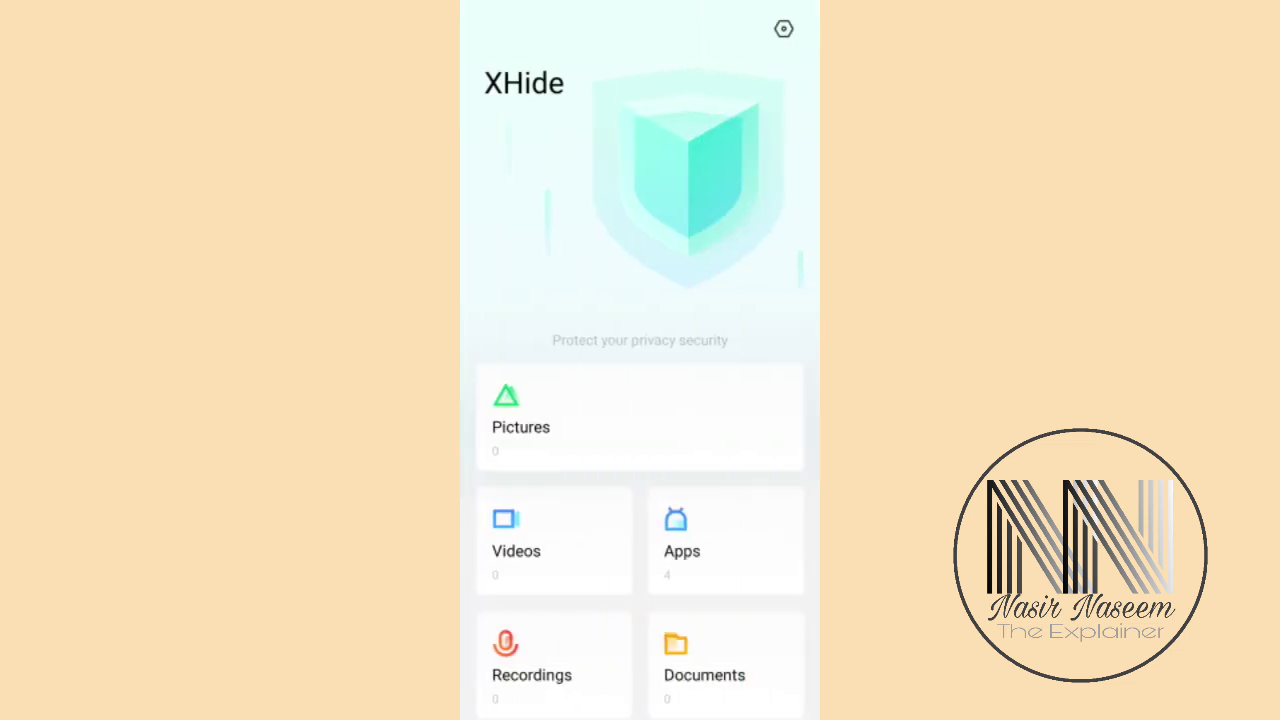
Step: Select Candy Crush, ChatGPT, CapCut and Click to chat in XHide's Apps list and unhide them
{"action": "left_click", "coordinate": [708, 563]}
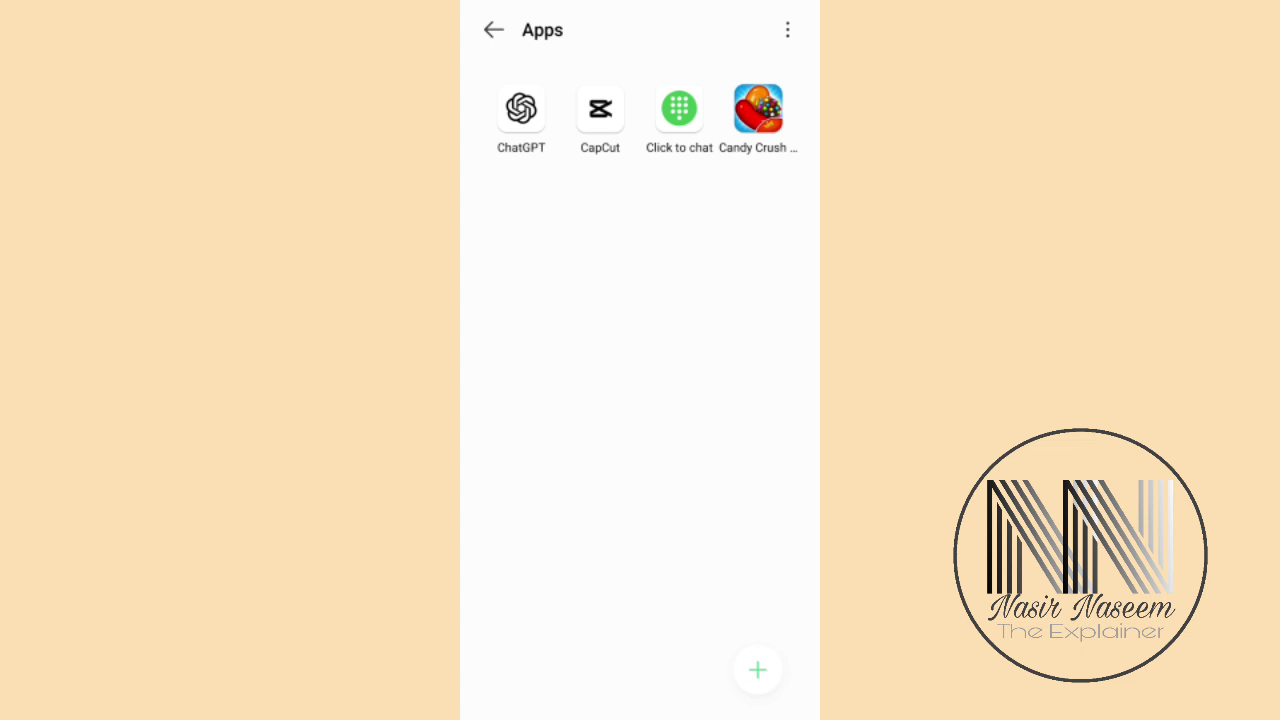
{"action": "left_click", "coordinate": [758, 108]}
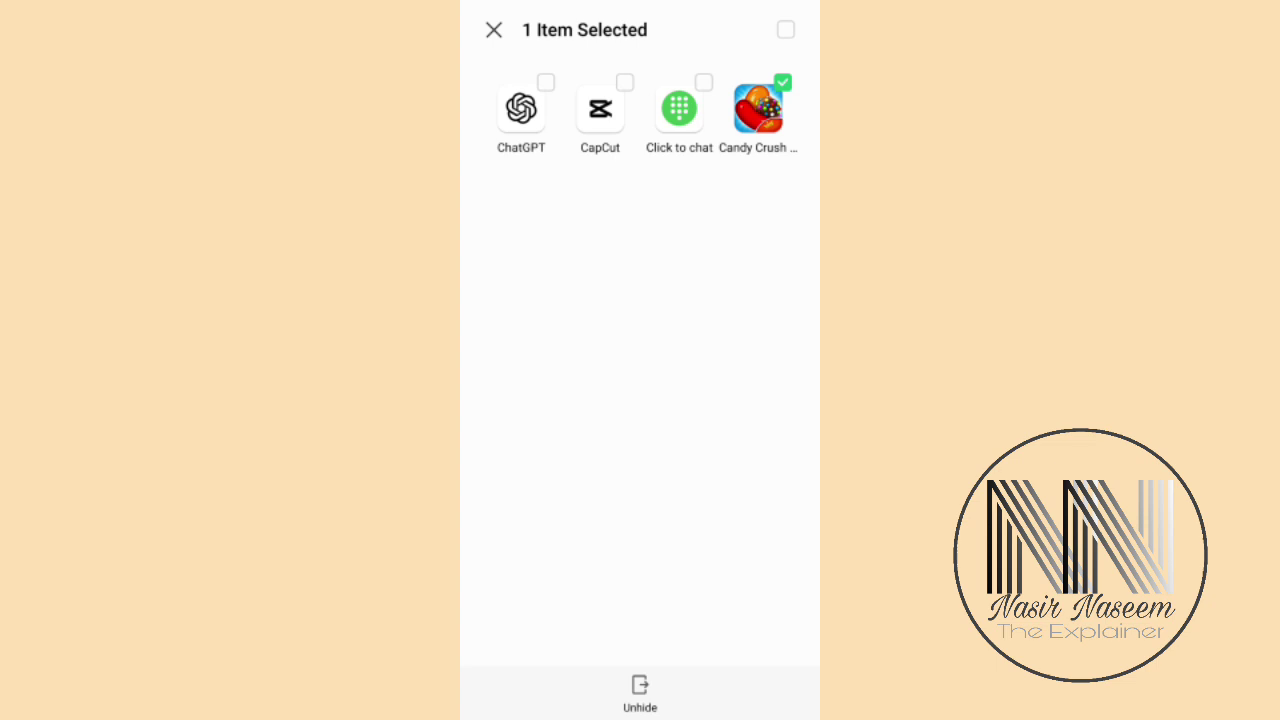
{"action": "left_click", "coordinate": [679, 108]}
{"action": "left_click", "coordinate": [600, 108]}
{"action": "left_click", "coordinate": [521, 108]}
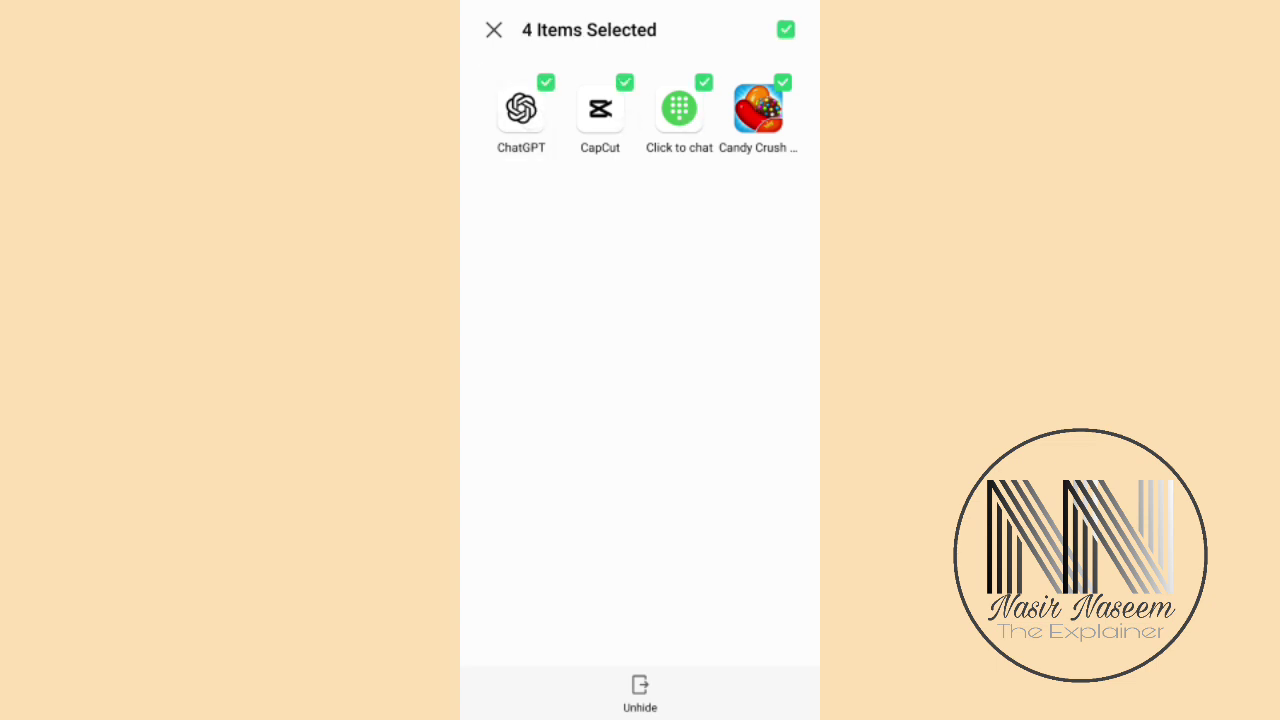
{"action": "left_click", "coordinate": [640, 690]}
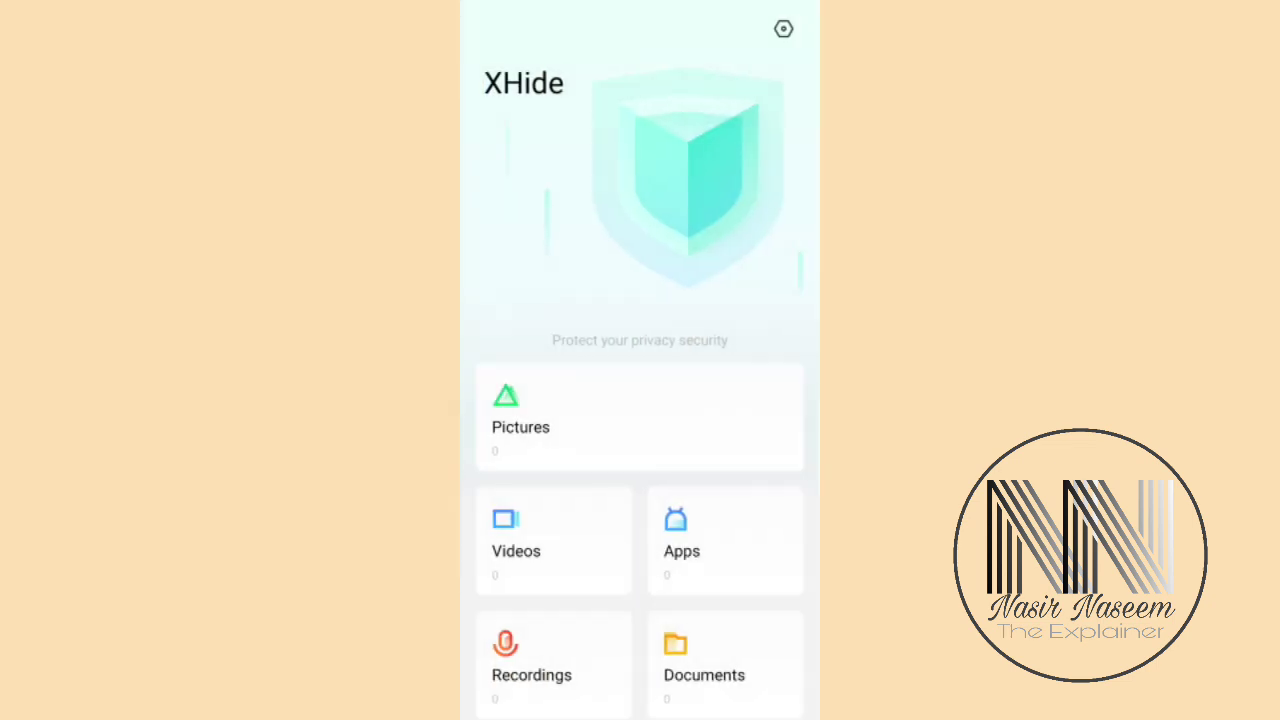
Step: Search the app drawer for 'cand' to find Candy Crush again, then return home
{"action": "key", "text": "super"}
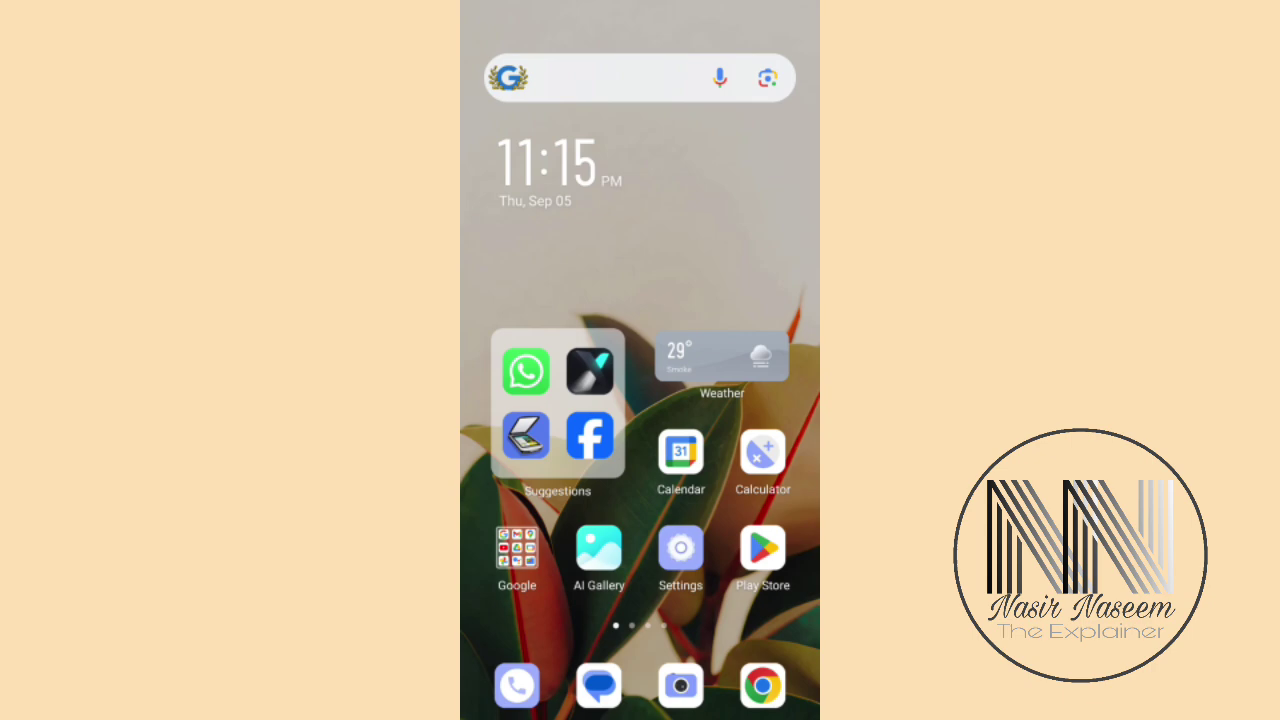
{"action": "left_click_drag", "start_coordinate": [640, 600], "coordinate": [640, 250]}
{"action": "left_click", "coordinate": [640, 30]}
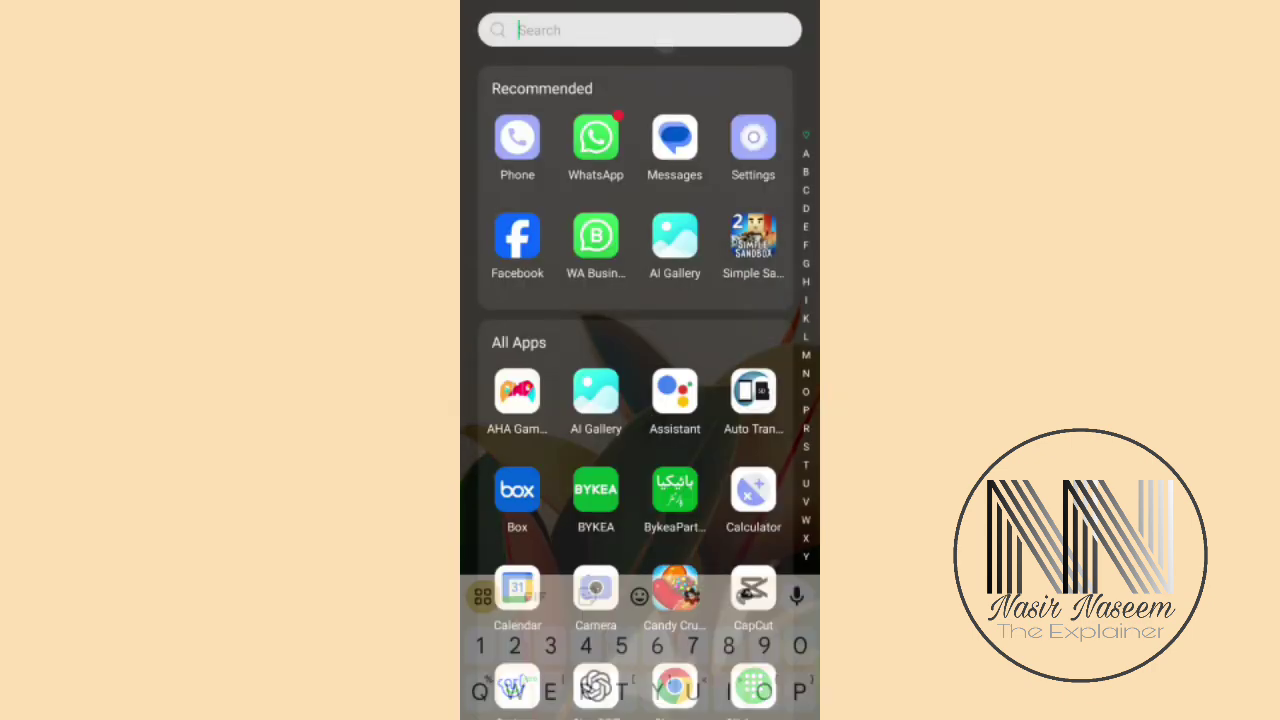
{"action": "type", "text": "ca"}
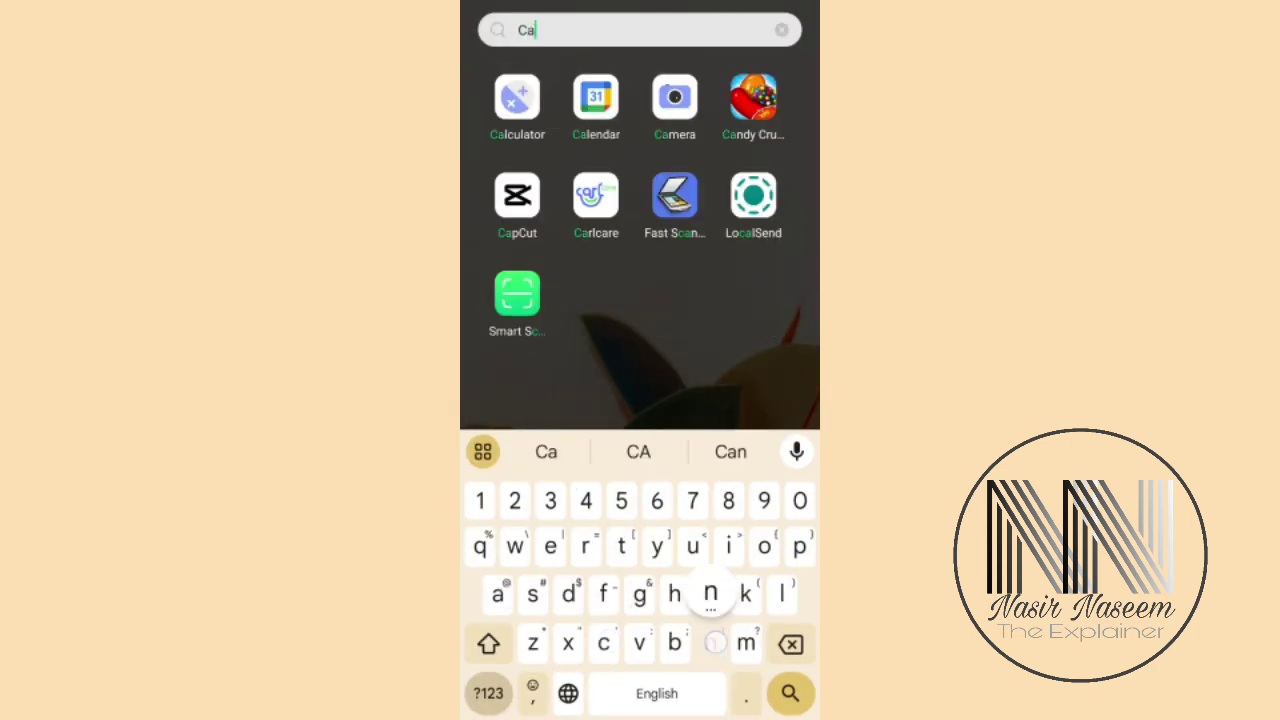
{"action": "type", "text": "nd"}
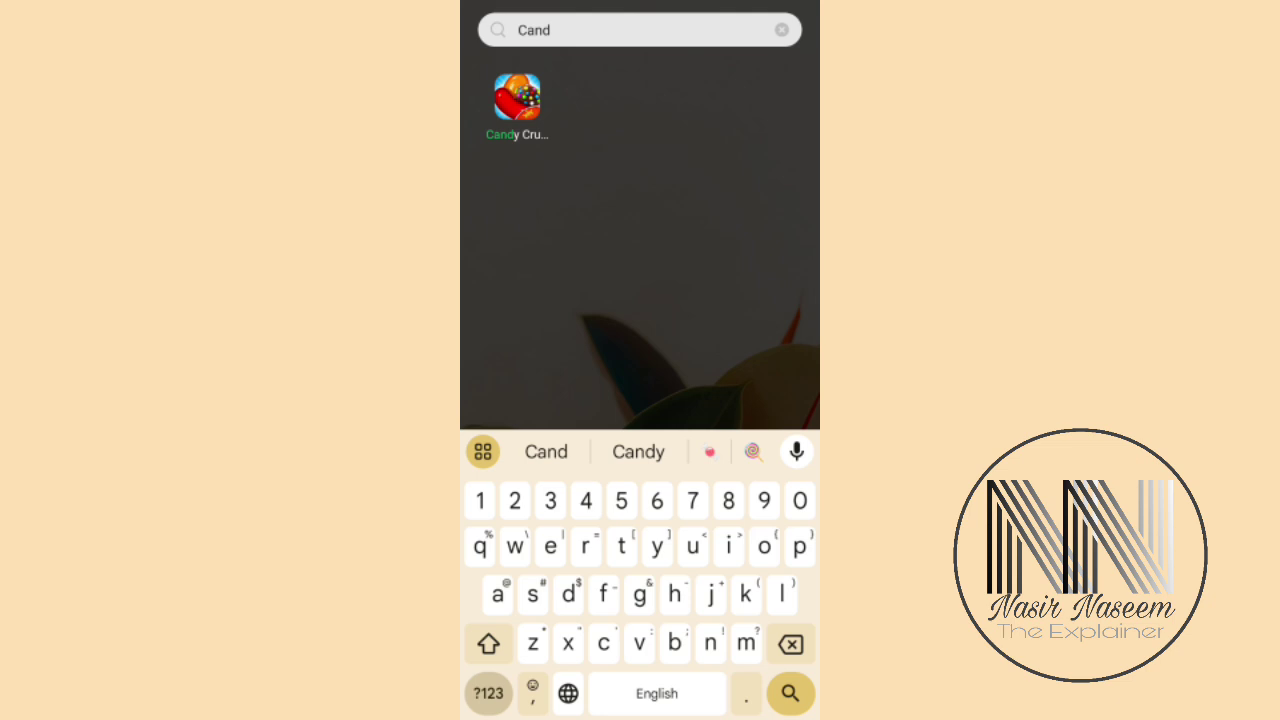
{"action": "key", "text": "Escape"}
{"action": "key", "text": "Escape"}
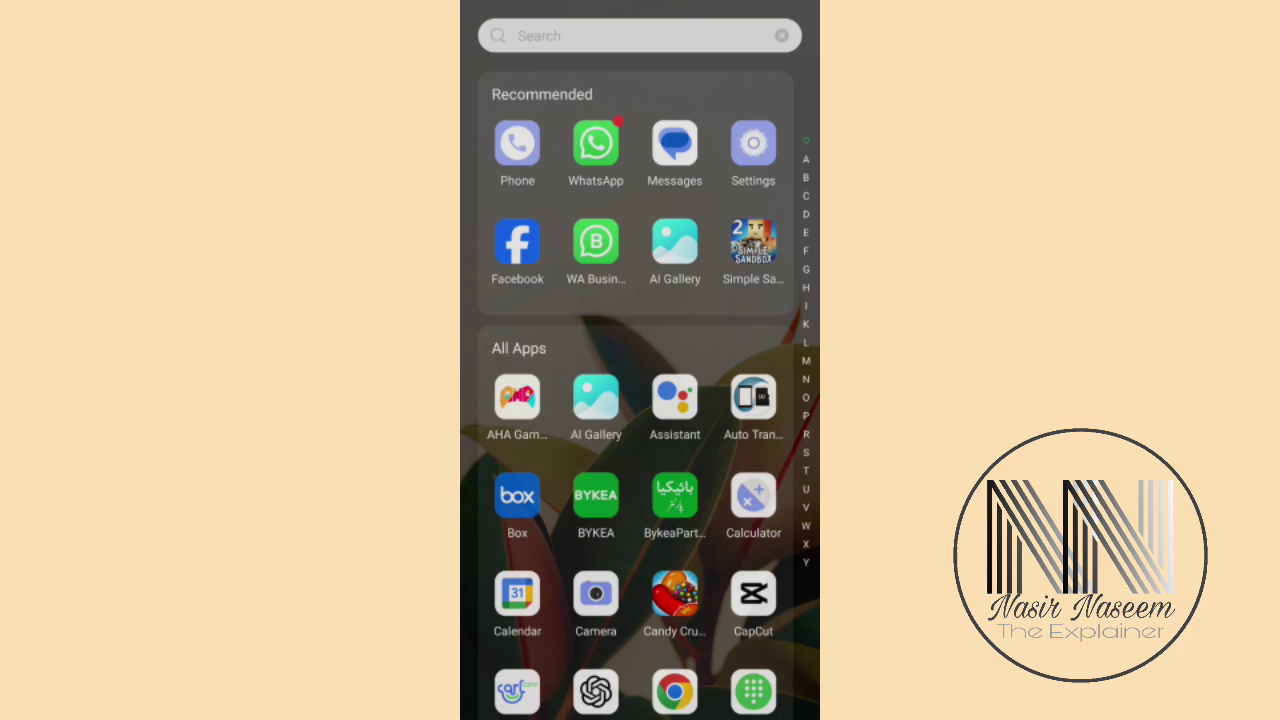
{"action": "key", "text": "Escape"}
{"action": "left_click", "coordinate": [733, 227]}
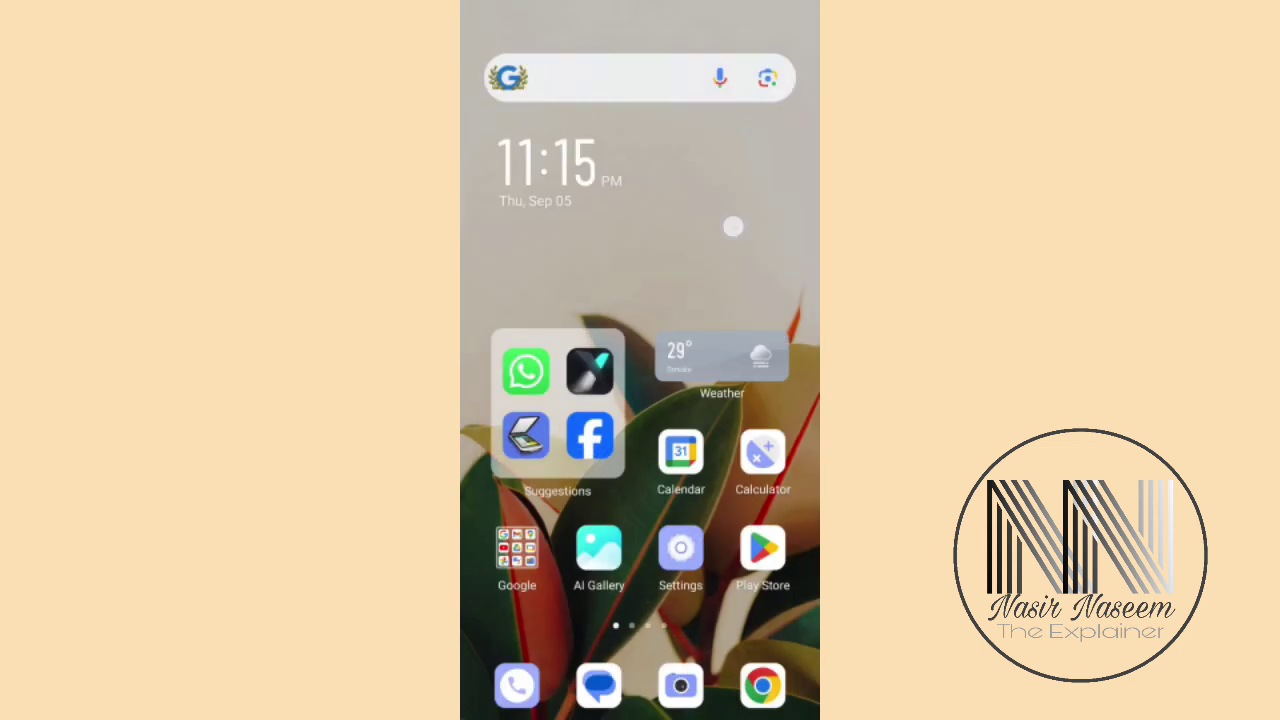
{"action": "left_click", "coordinate": [763, 660]}
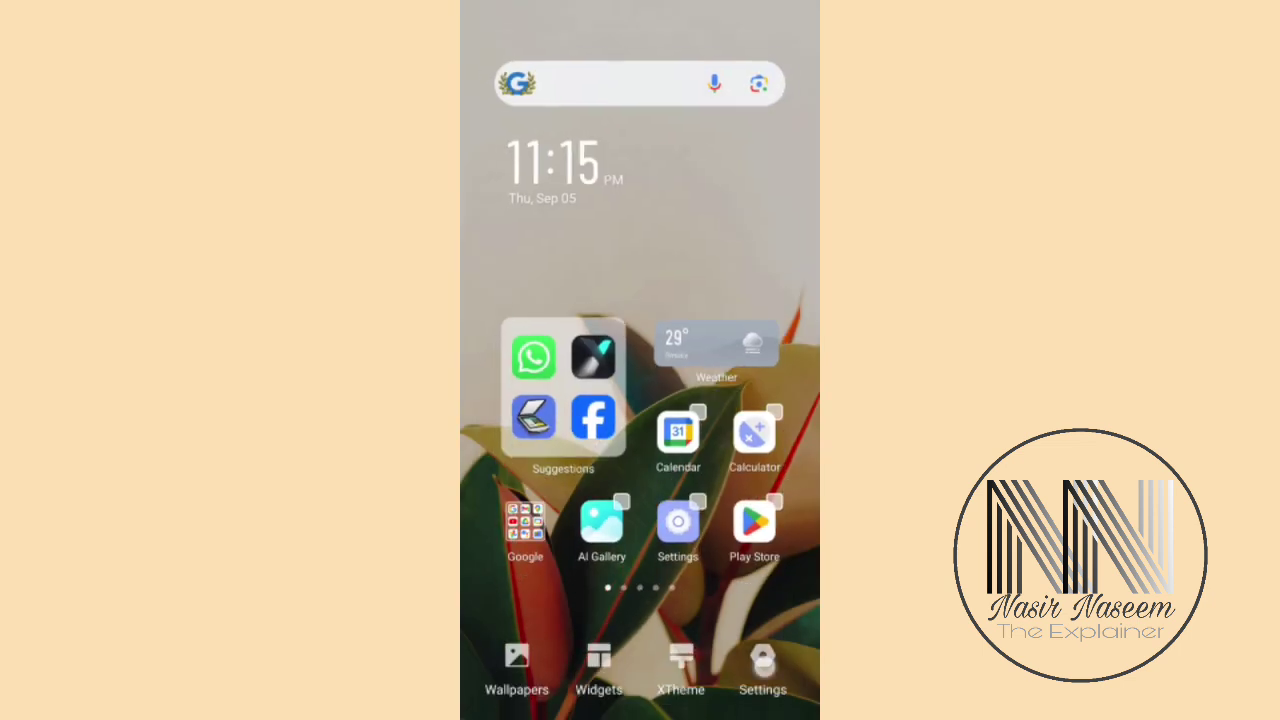
{"action": "scroll", "coordinate": [676, 435], "scroll_direction": "down", "scroll_amount": 3}
{"action": "scroll", "coordinate": [676, 435], "scroll_direction": "down", "scroll_amount": 1}
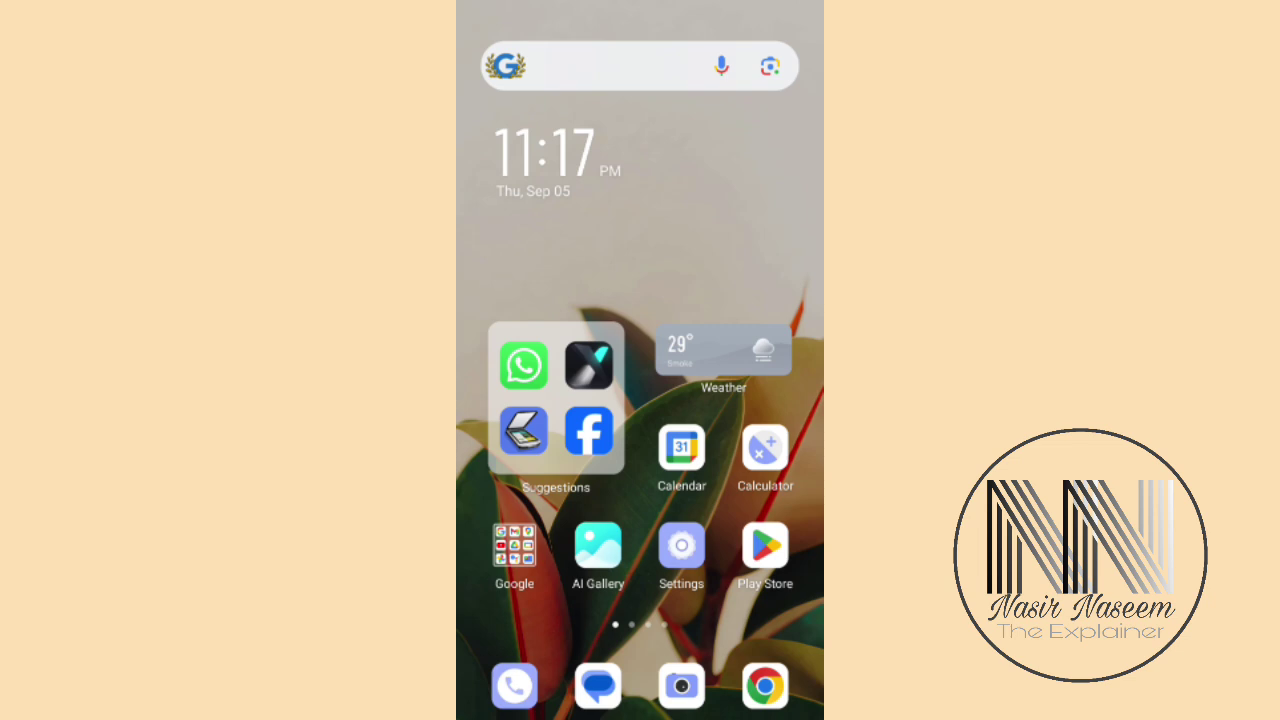
Step: Go through Settings > Personalization > Desktop Setting into XHide and open Pictures
{"action": "left_click", "coordinate": [681, 545]}
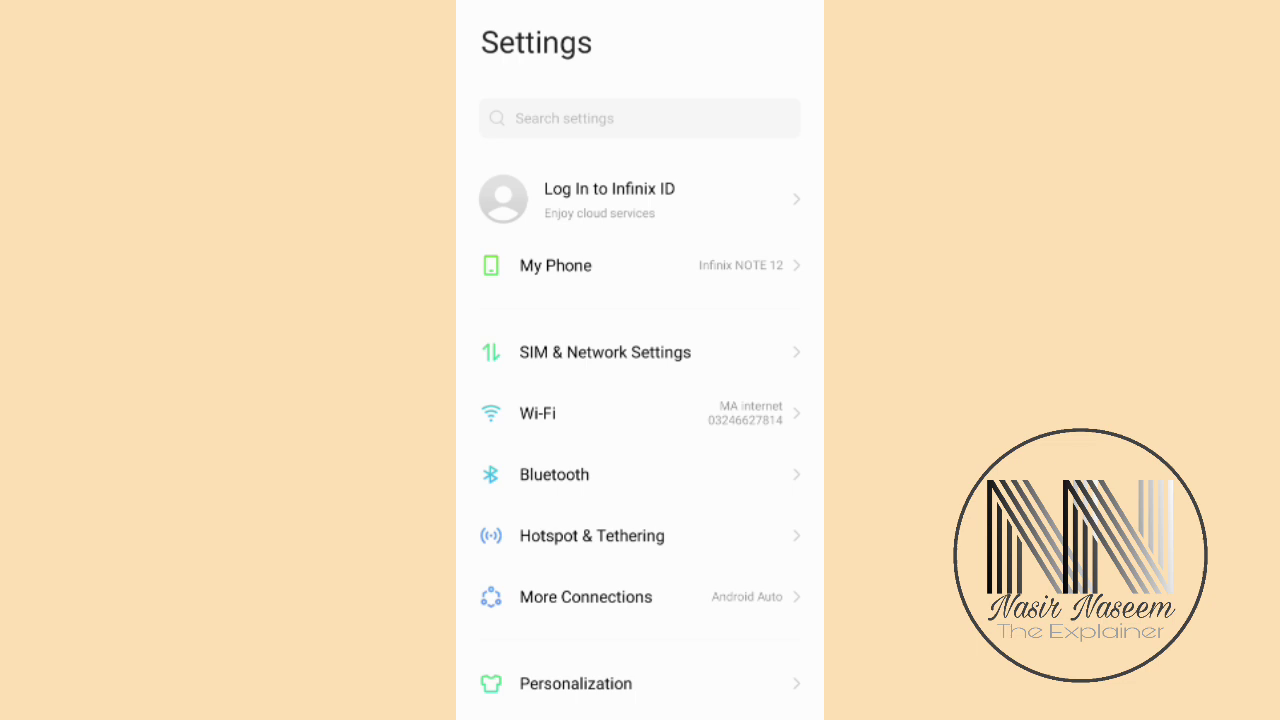
{"action": "left_click_drag", "start_coordinate": [697, 536], "coordinate": [697, 280]}
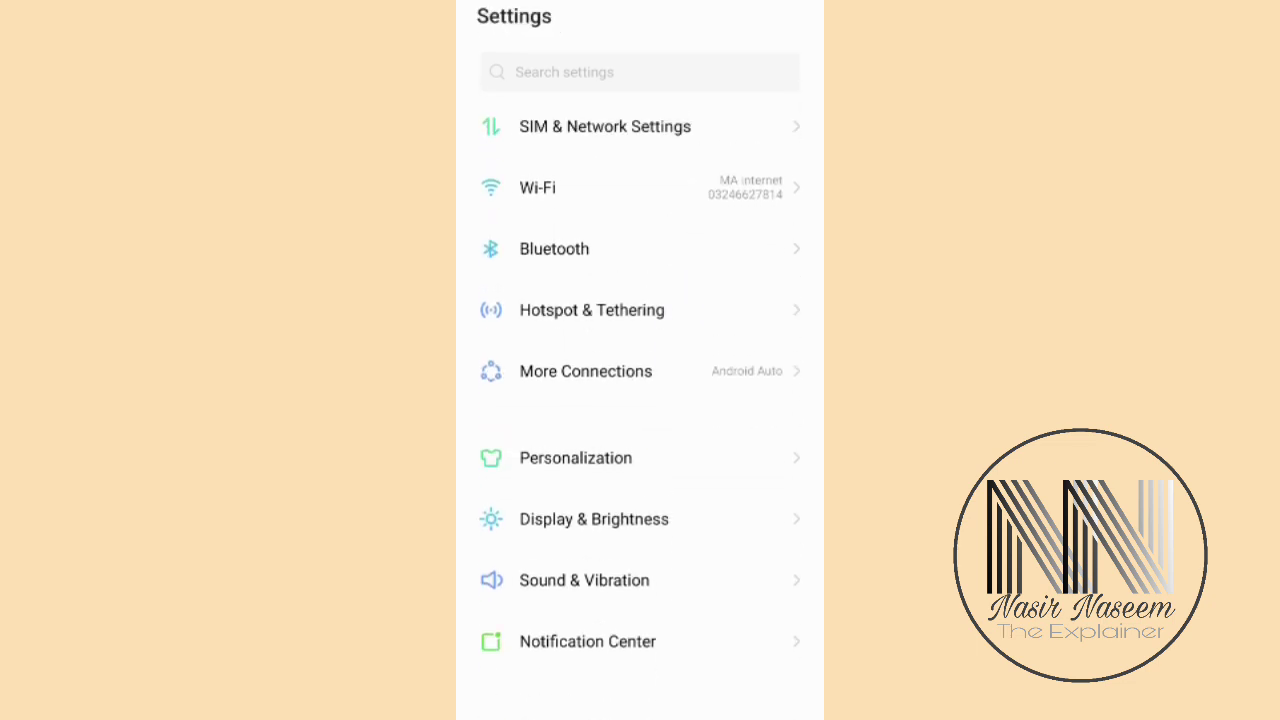
{"action": "left_click", "coordinate": [580, 457]}
{"action": "scroll", "coordinate": [640, 400], "scroll_direction": "down", "scroll_amount": 5}
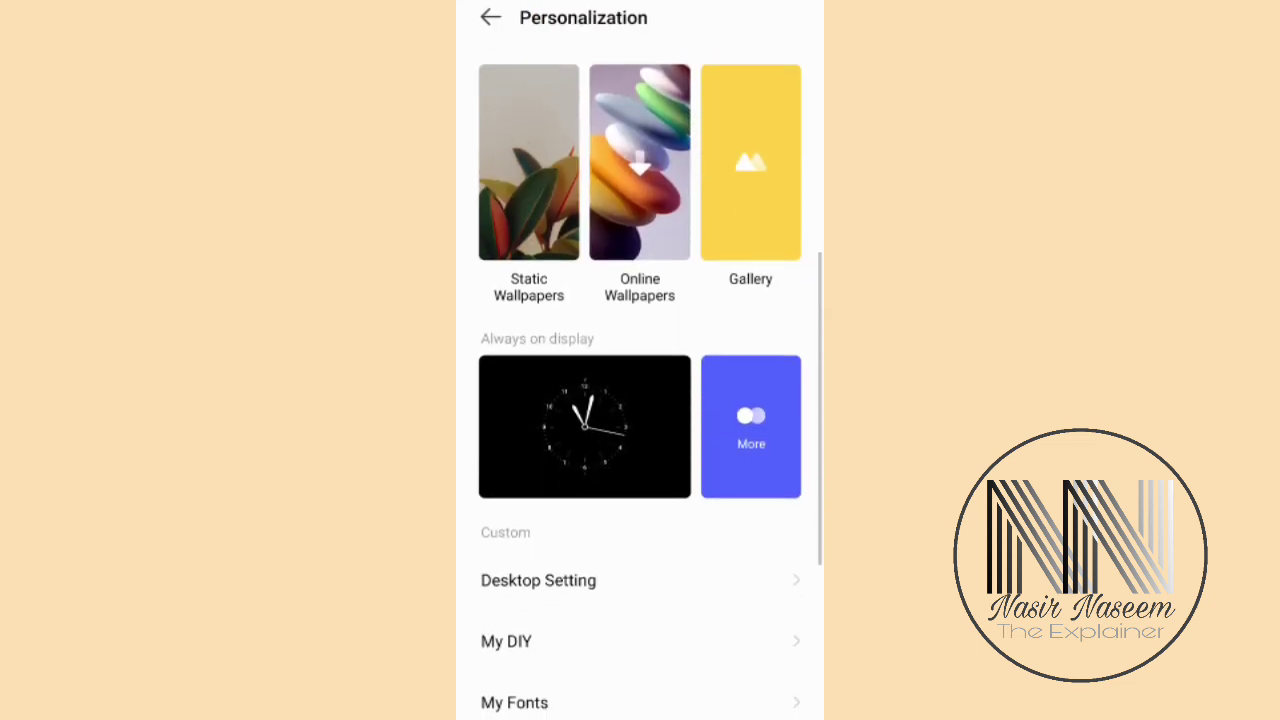
{"action": "left_click", "coordinate": [560, 550]}
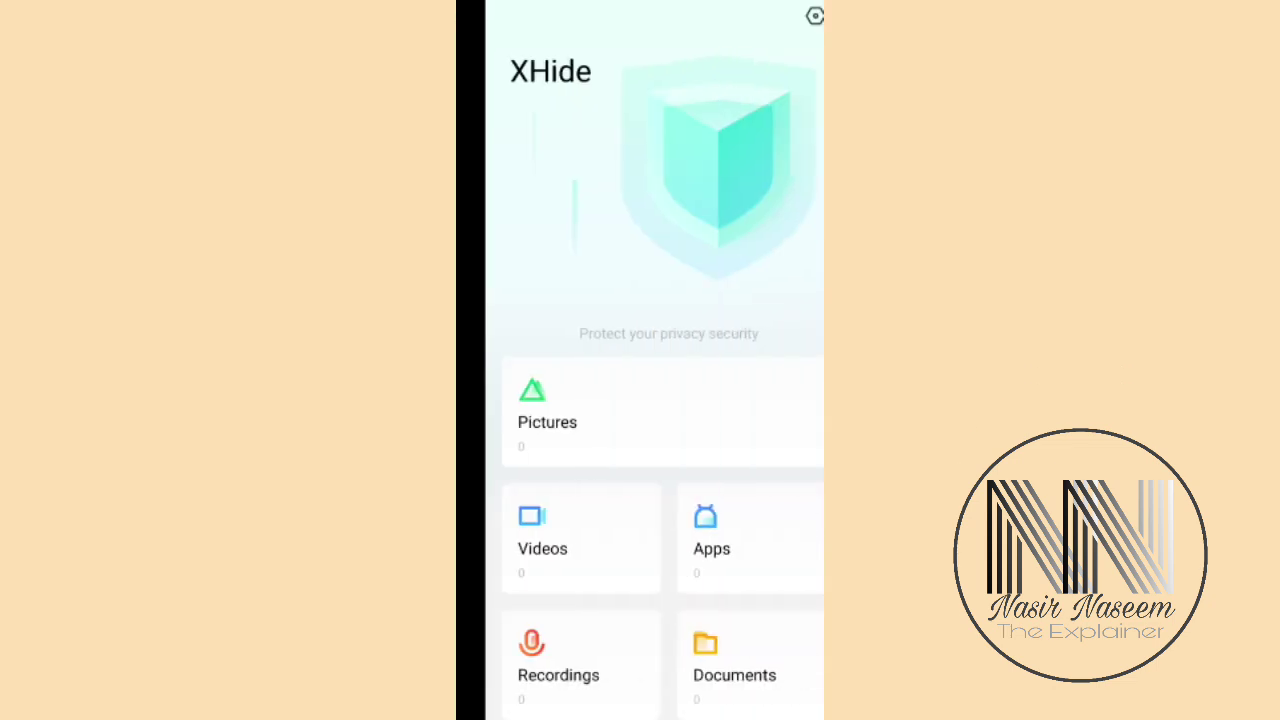
{"action": "left_click", "coordinate": [686, 486]}
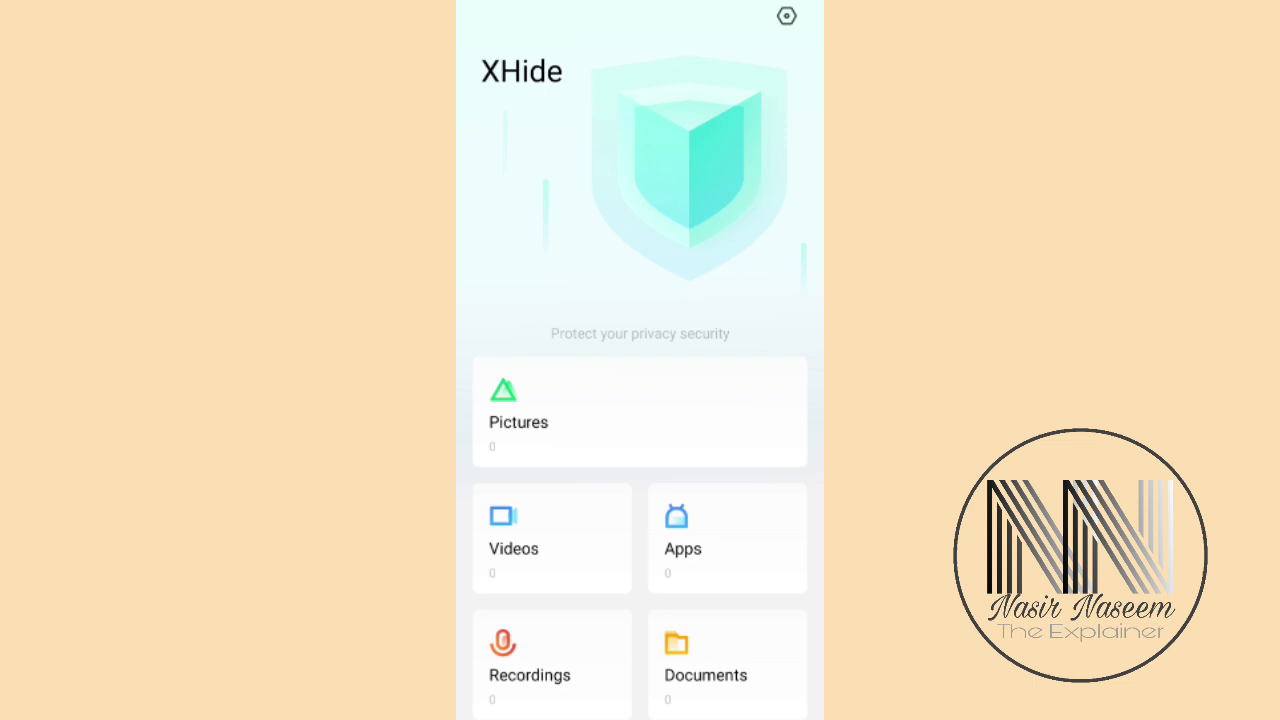
{"action": "left_click", "coordinate": [640, 411]}
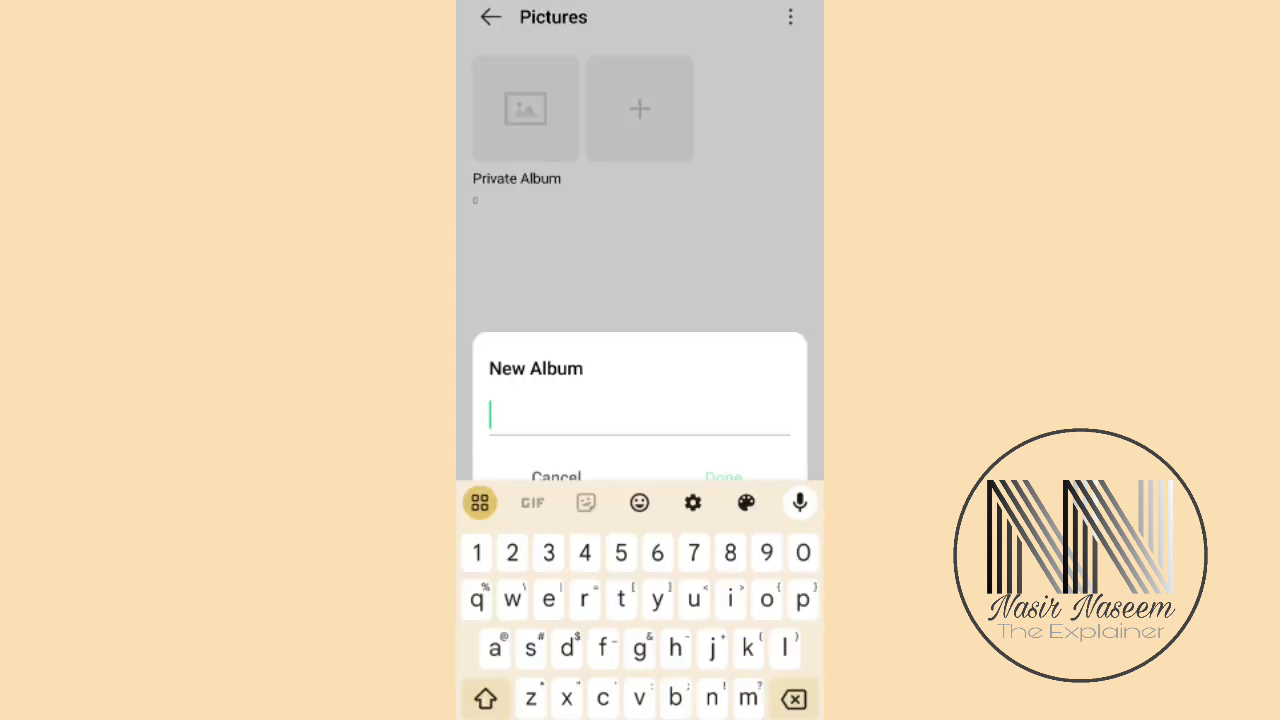
Step: Leave the empty Private Album, dismiss the New Album prompt, and open Select Picture
{"action": "key", "text": "Escape"}
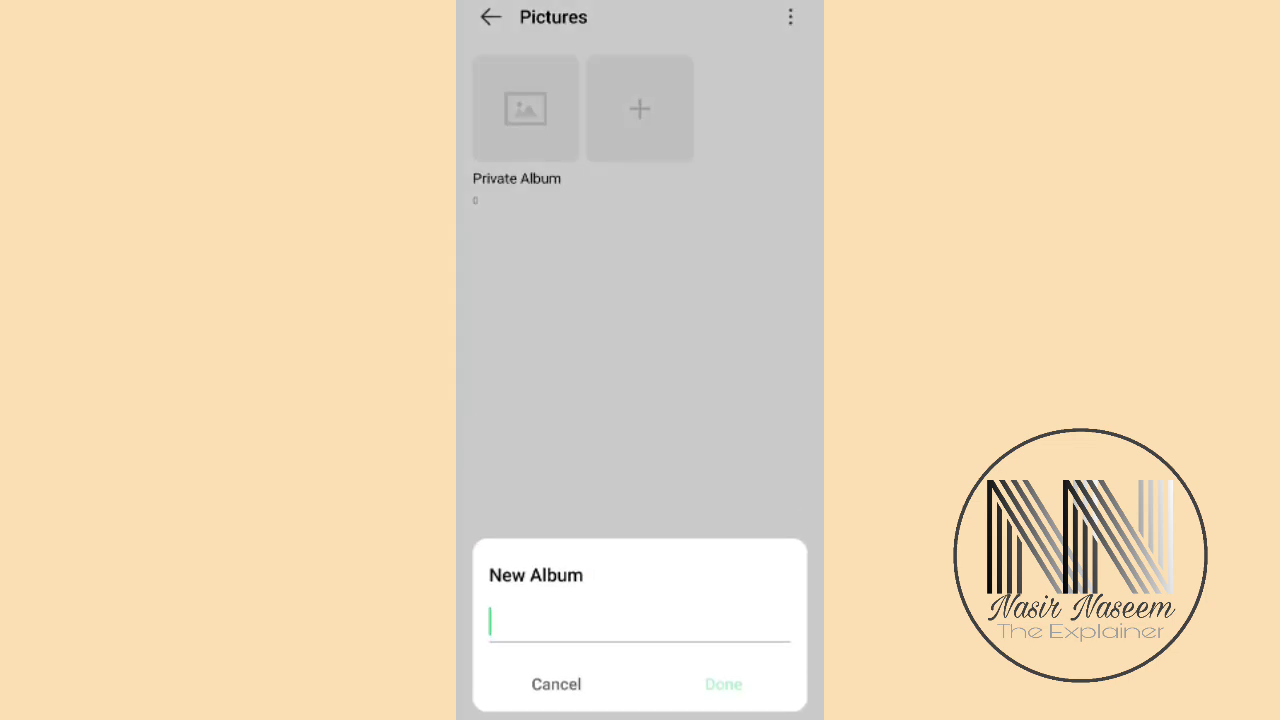
{"action": "key", "text": "Escape"}
{"action": "left_click", "coordinate": [640, 108]}
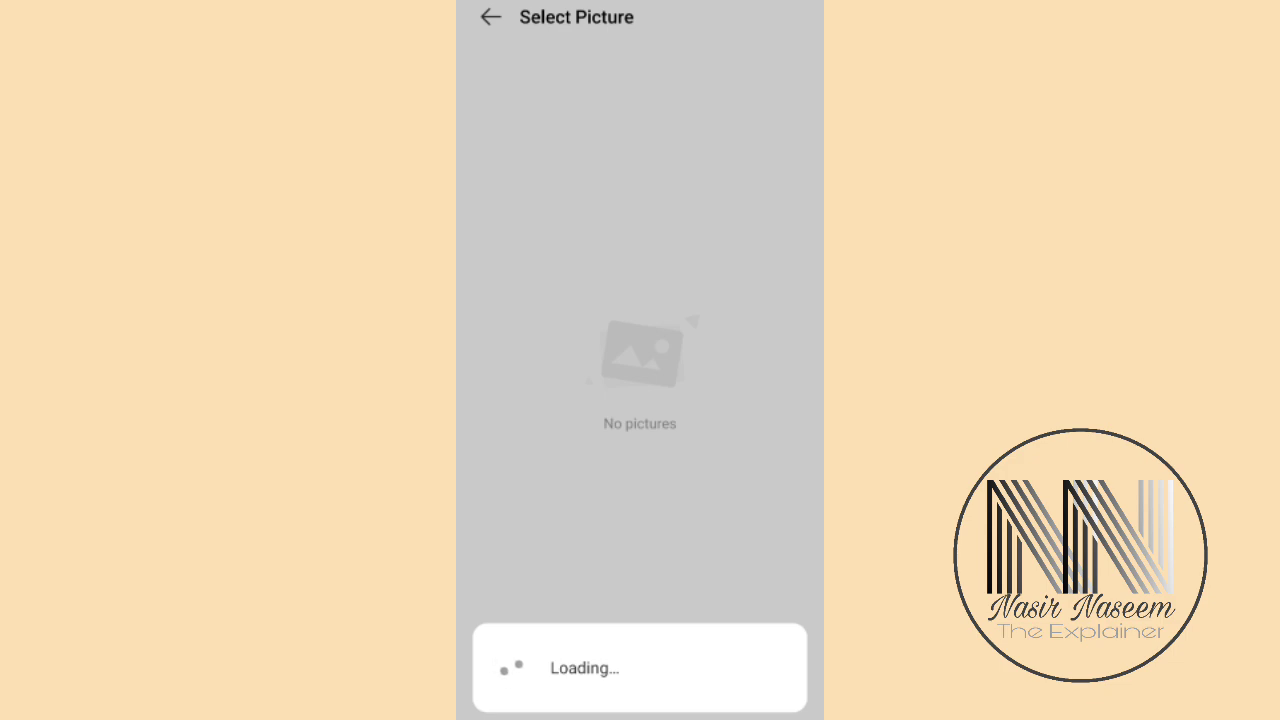
Step: Scroll down through the Select Picture folder grid without choosing any photos
{"action": "scroll", "coordinate": [640, 400], "scroll_direction": "down", "scroll_amount": 5}
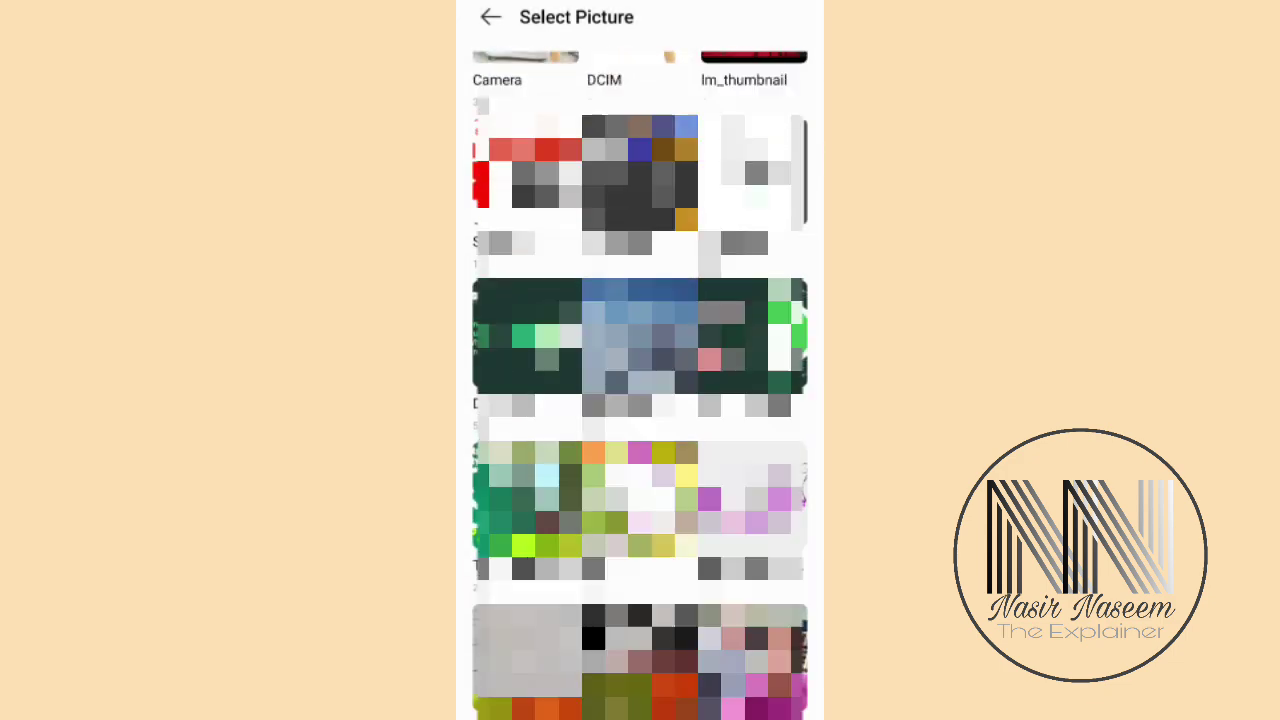